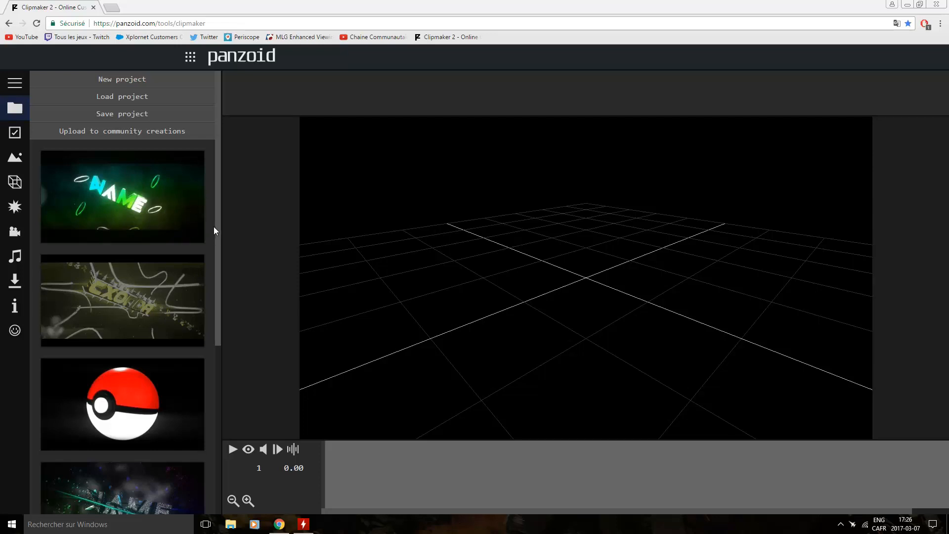
- Browse the sample creations, then leave the empty project for a different set of creations
left_click_drag(218, 191, 205, 390)
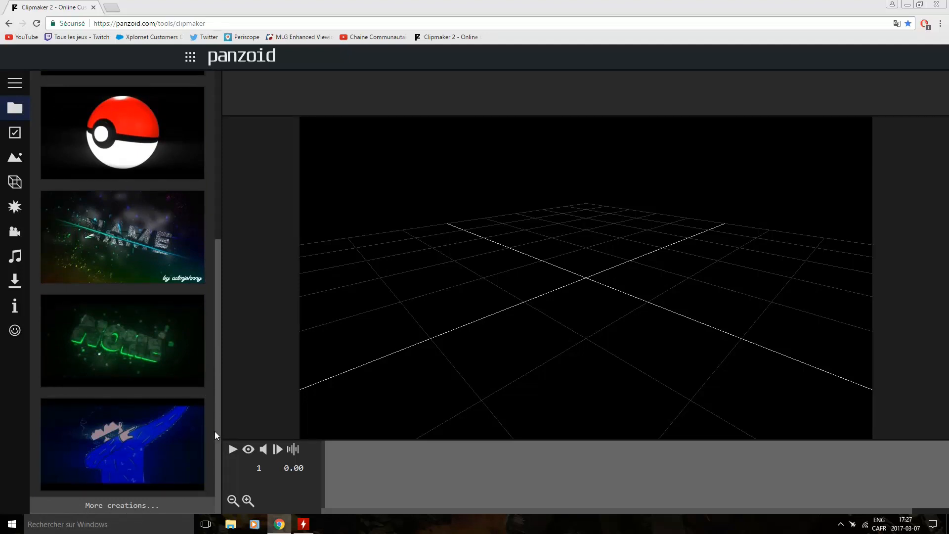
left_click_drag(215, 431, 197, 280)
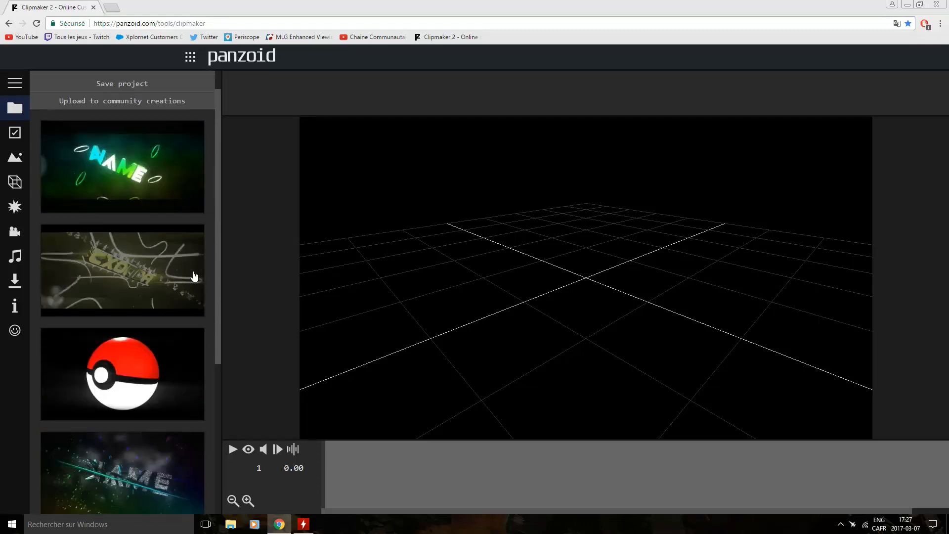
key("alt+Left")
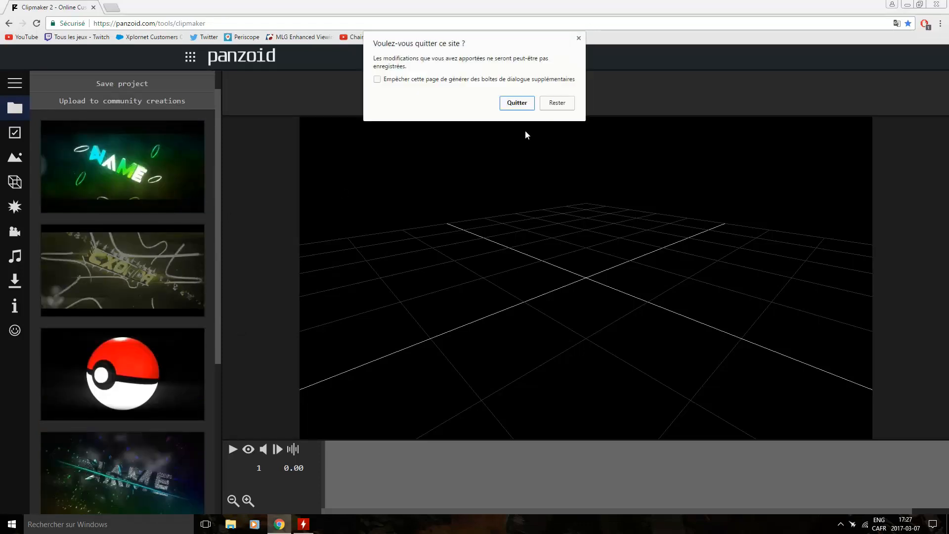
left_click(509, 107)
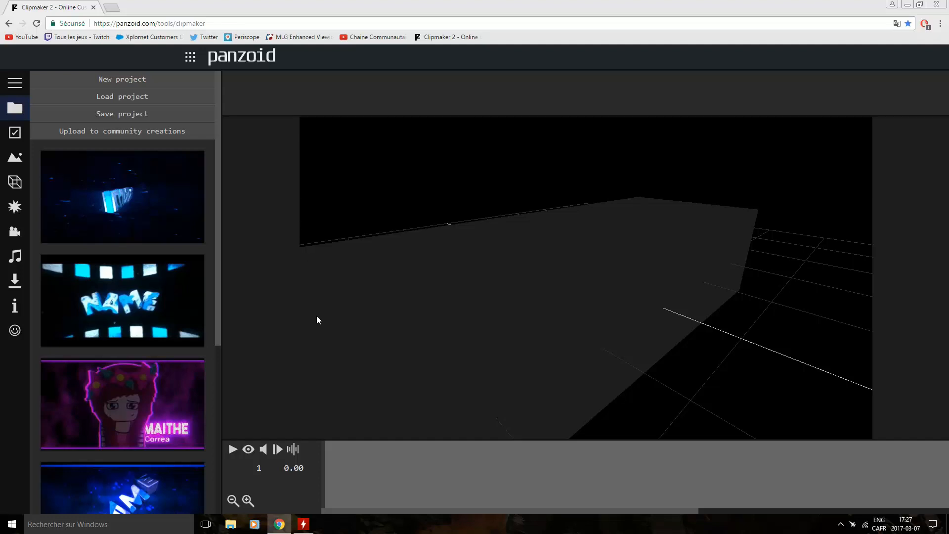
- Turn on the rendered preview, play the loaded clip for a few seconds and pause it
left_click(249, 450)
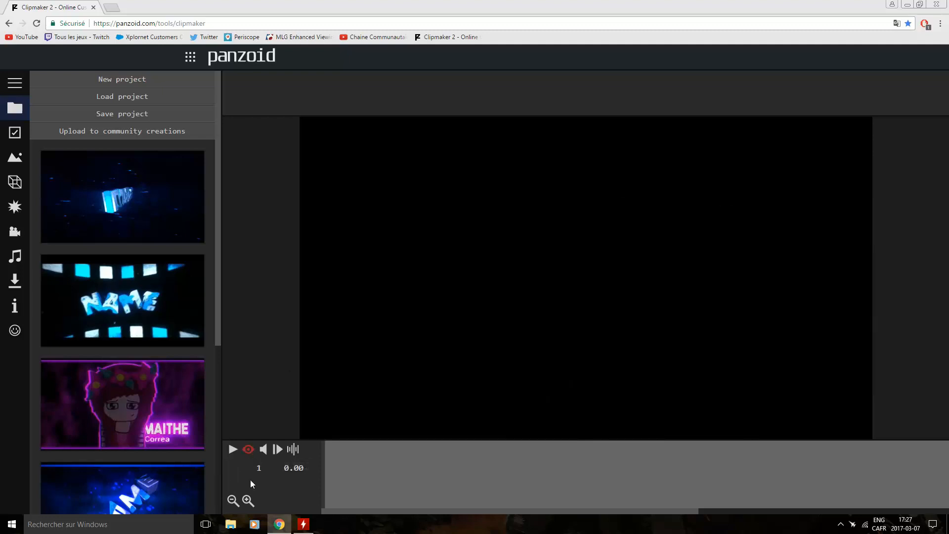
left_click(233, 450)
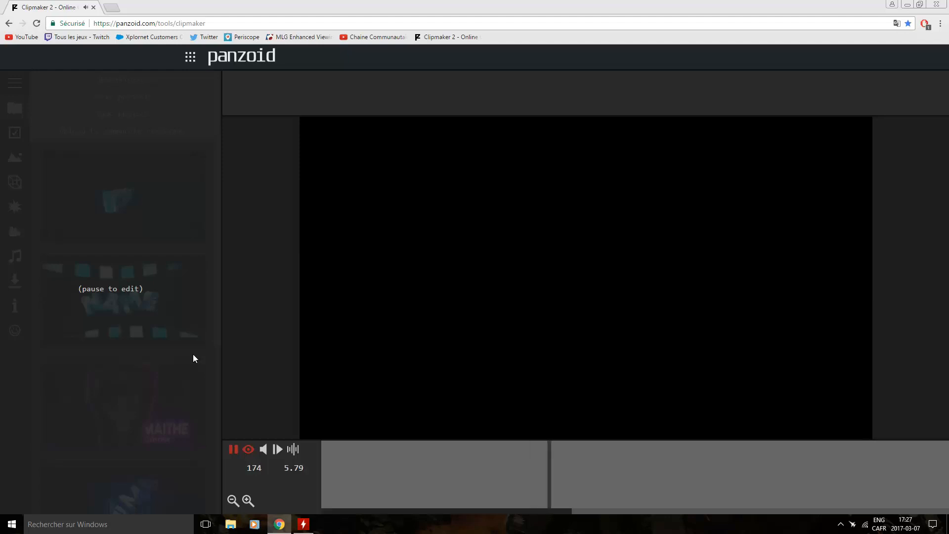
left_click(234, 450)
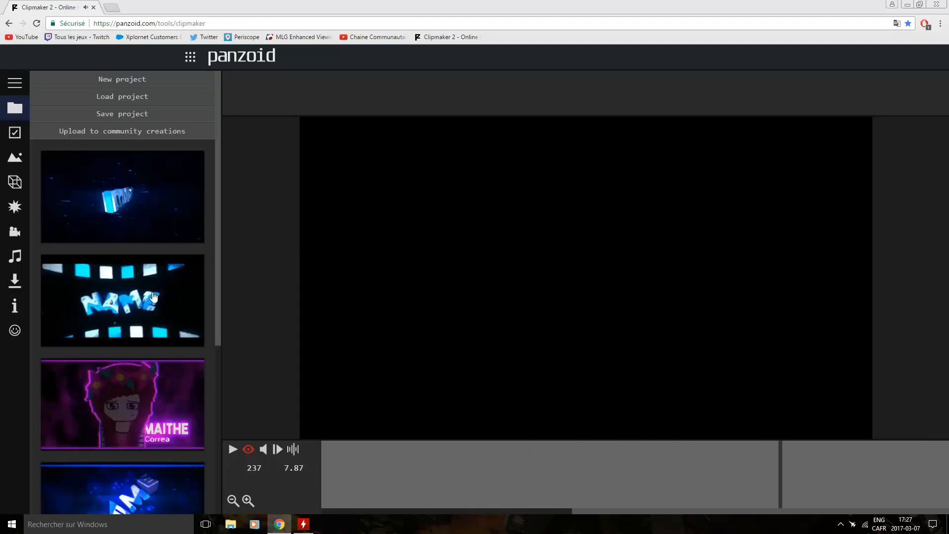
- Load the blue-and-white NAME template, play it, and place the playhead at 1.57 seconds to view the name
key("F5")
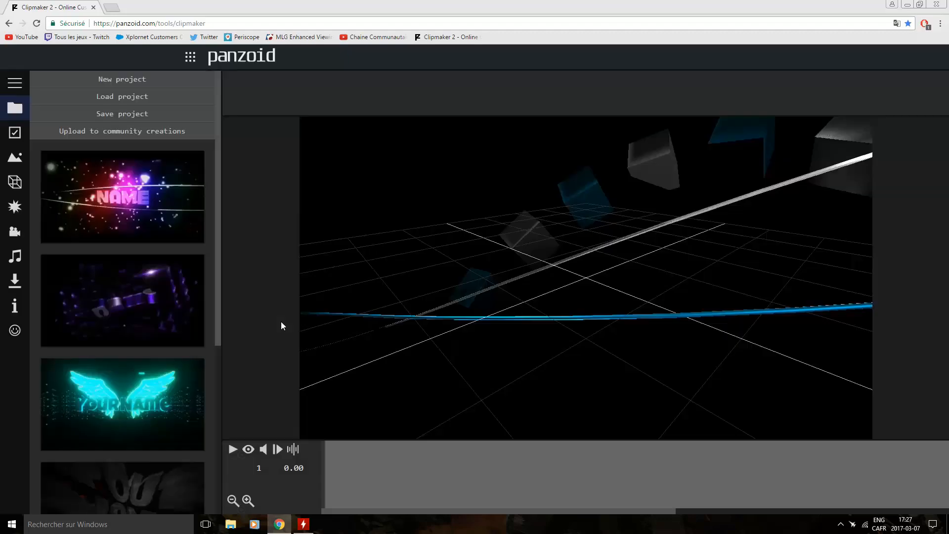
left_click(233, 449)
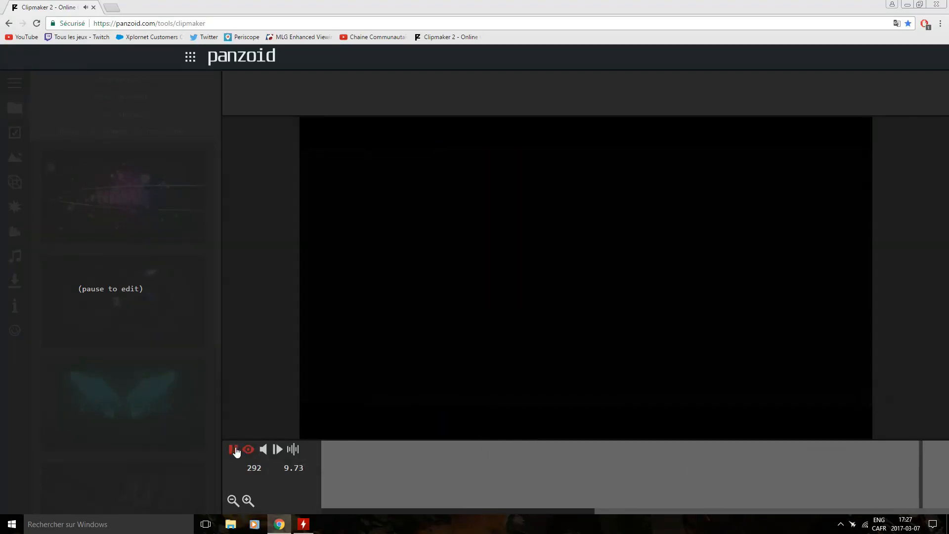
left_click(233, 449)
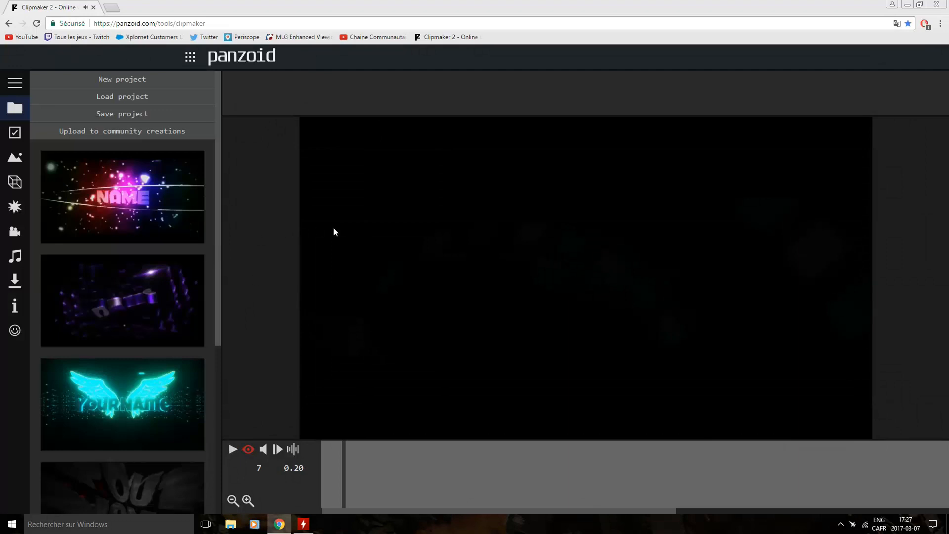
left_click_drag(344, 479, 496, 465)
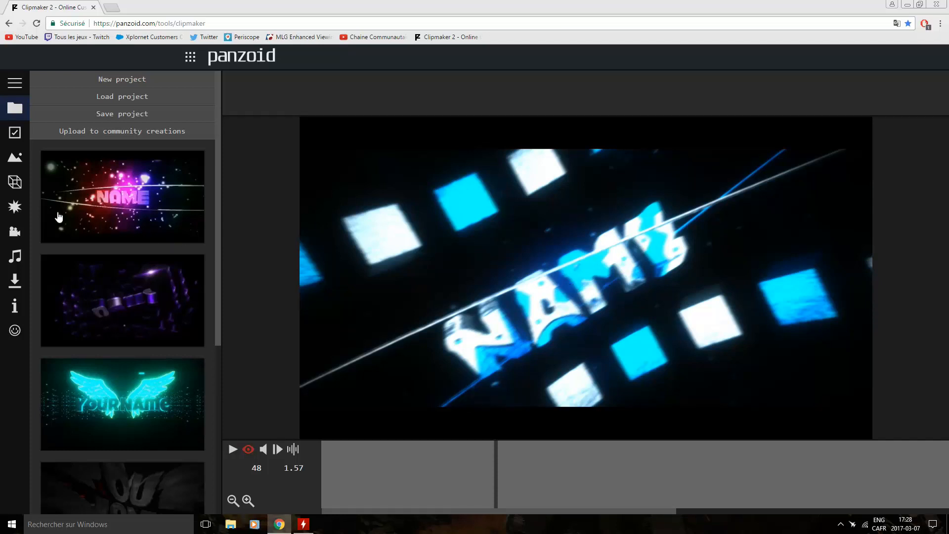
- Find the NAME text group among the project's objects and inspect the N group and its first text object
left_click(17, 183)
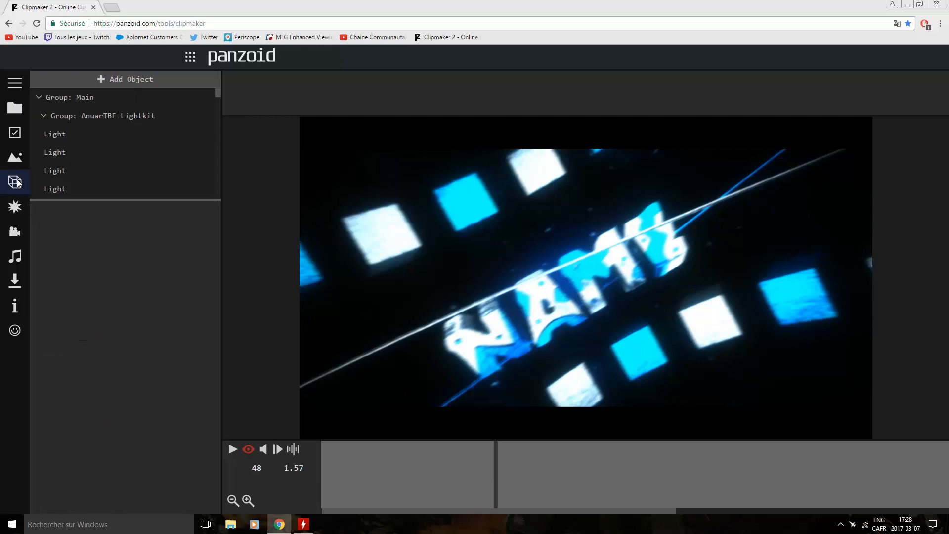
scroll(219, 95, "down", 1)
left_click_drag(219, 97, 220, 182)
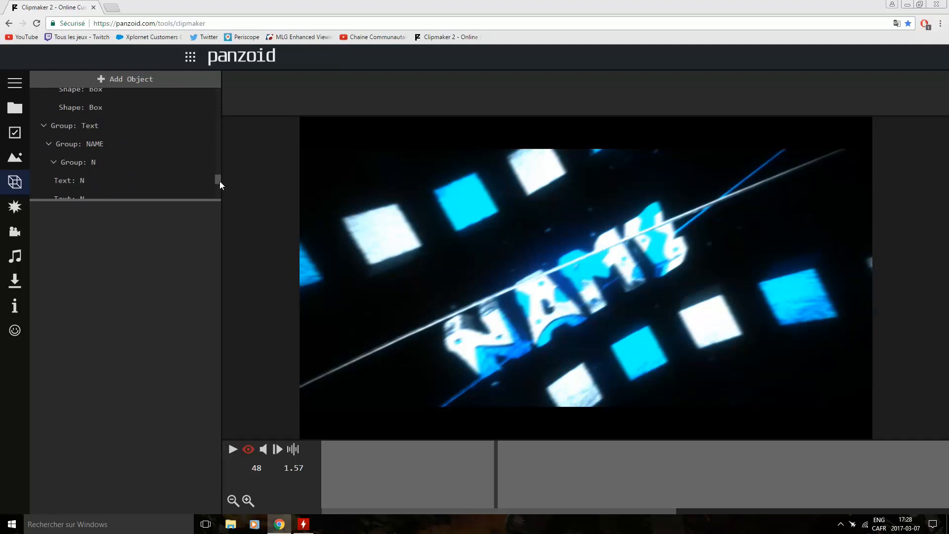
left_click(117, 145)
left_click(109, 156)
scroll(110, 156, "down", 1)
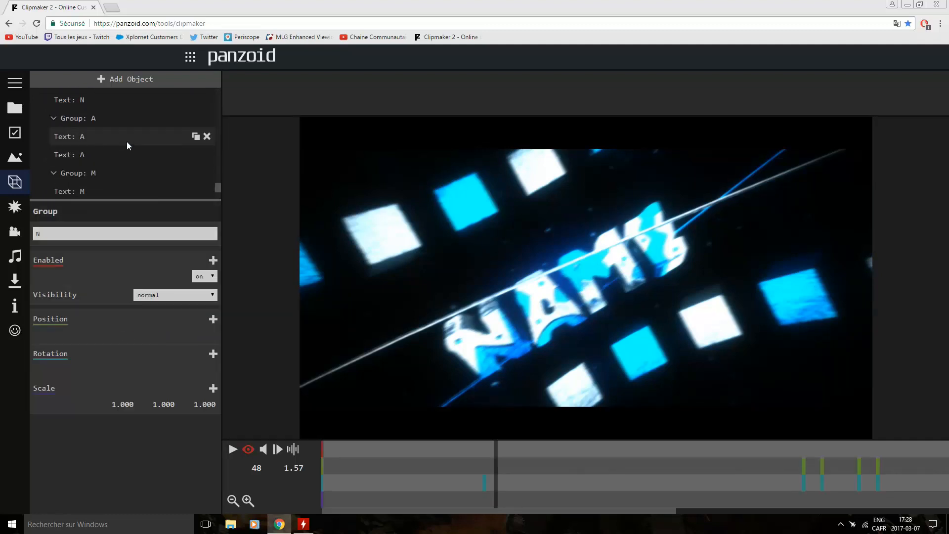
scroll(218, 184, "down", 1)
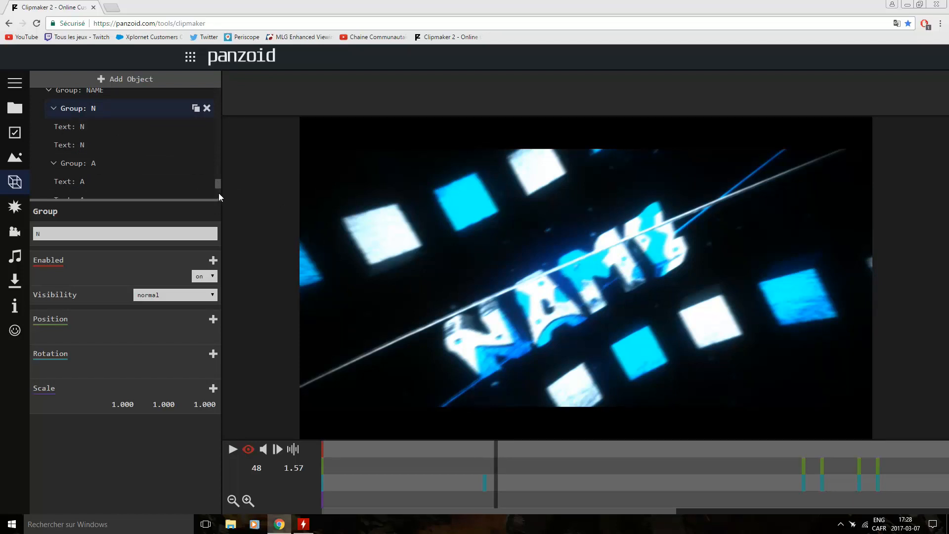
left_click(92, 126)
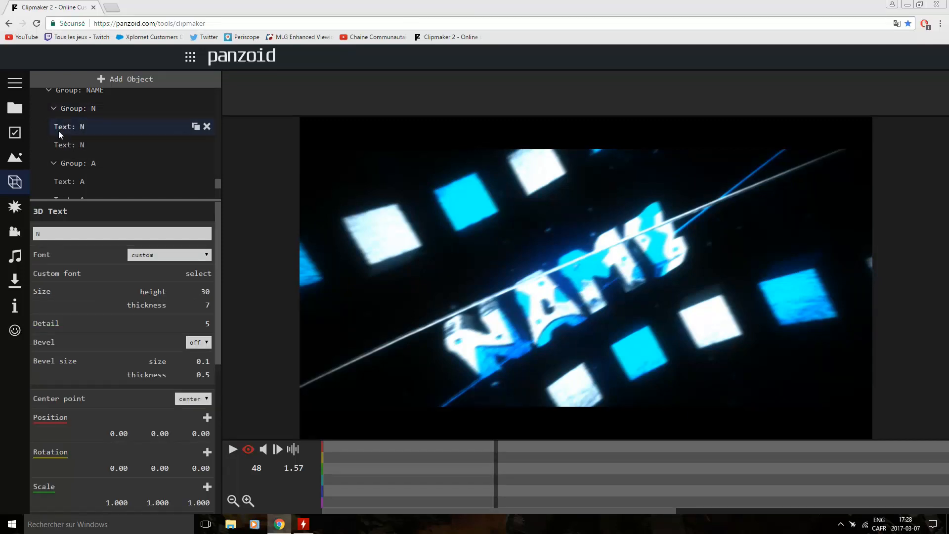
- Inspect the first text objects of the A and E letter groups and look over the M group
left_click(80, 182)
scroll(218, 181, "down", 2)
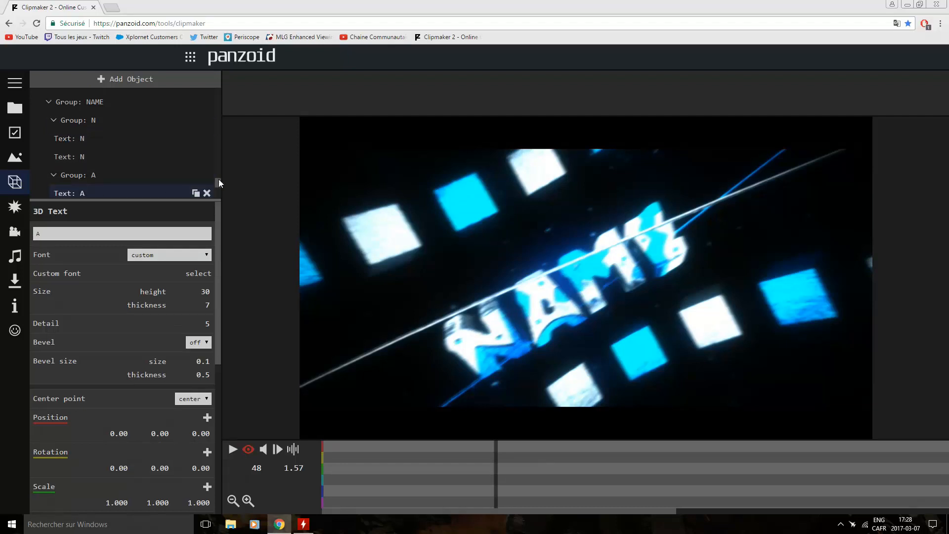
scroll(219, 186, "down", 1)
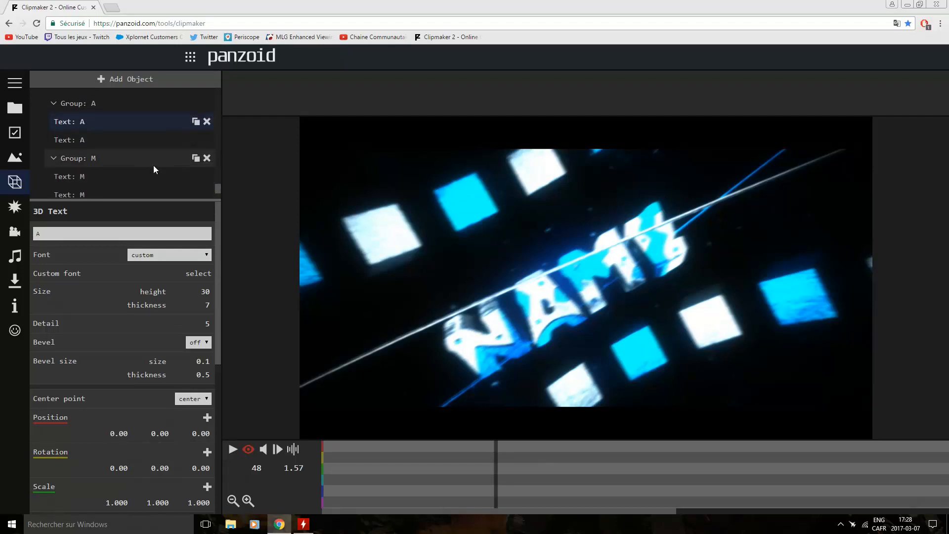
left_click_drag(220, 183, 218, 195)
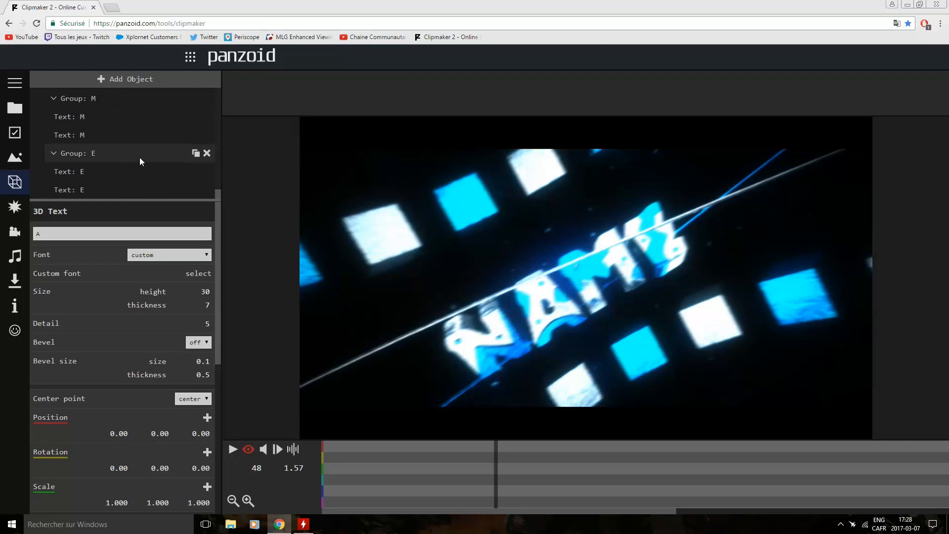
left_click(139, 176)
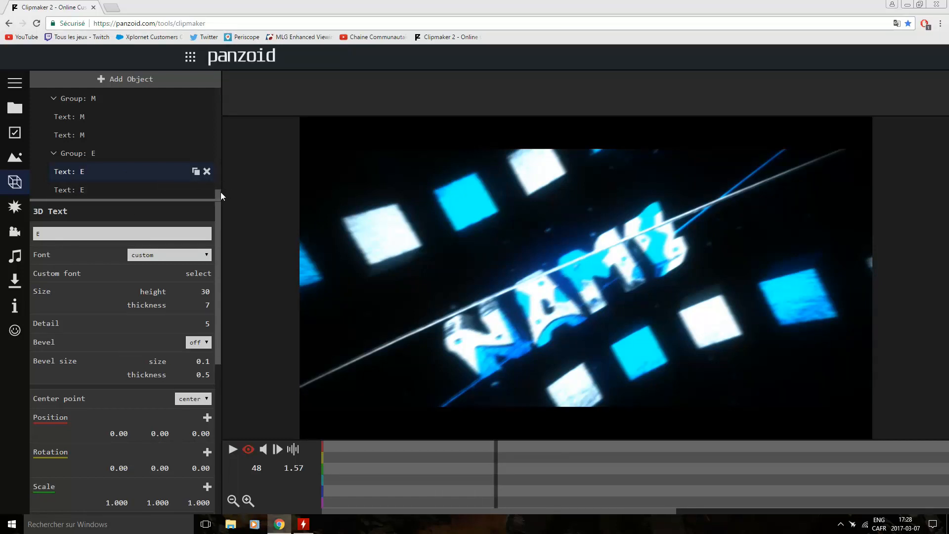
left_click_drag(218, 192, 218, 191)
scroll(166, 156, "up", 1)
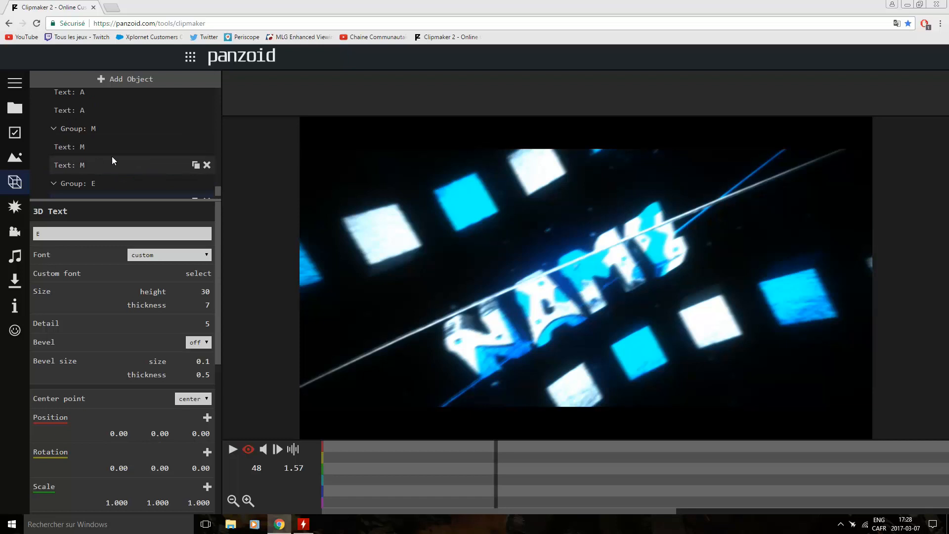
- Return to the sample creations and leave the current project for the purple YOUR NAME template
left_click(15, 108)
scroll(167, 328, "down", 2)
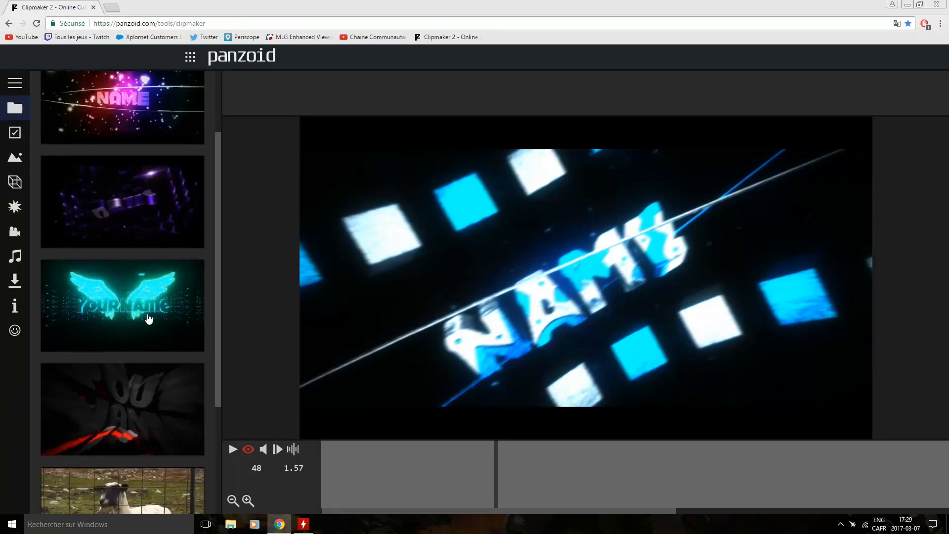
left_click(163, 308)
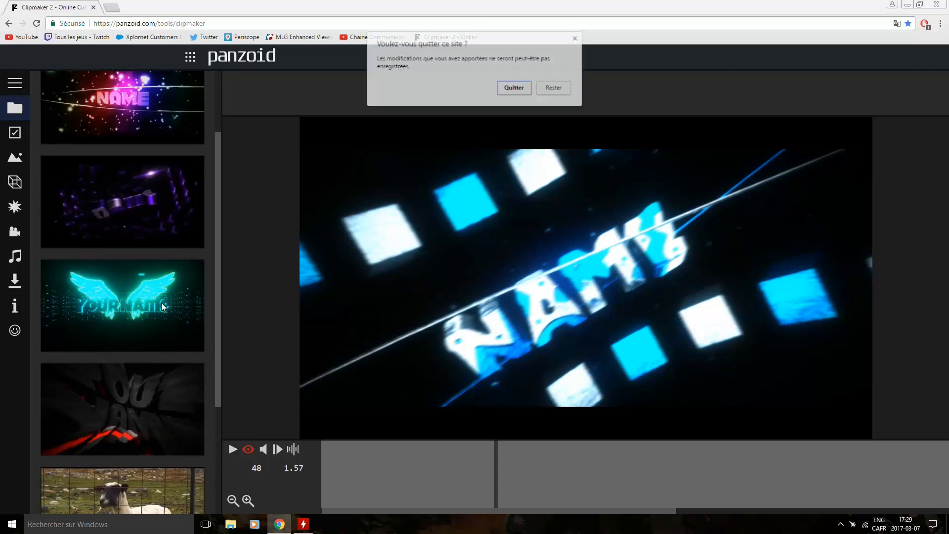
left_click(519, 91)
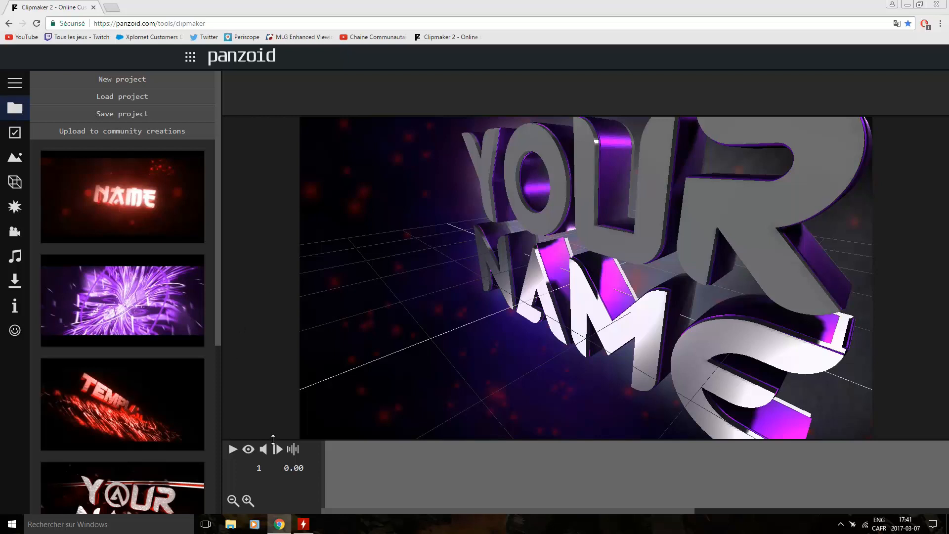
- Play the YOUR NAME intro in the rendered preview, pause it, and move the playhead to 1.60 seconds
left_click(248, 449)
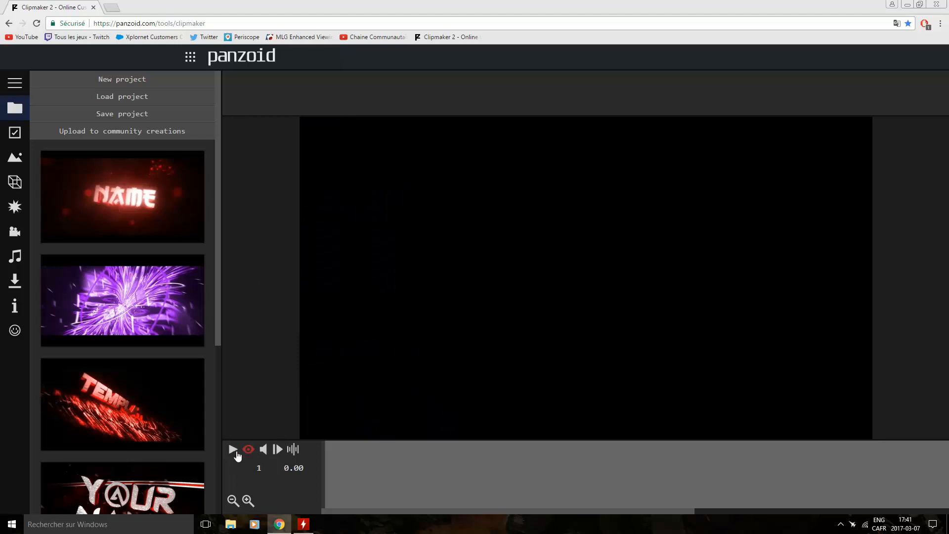
left_click(233, 449)
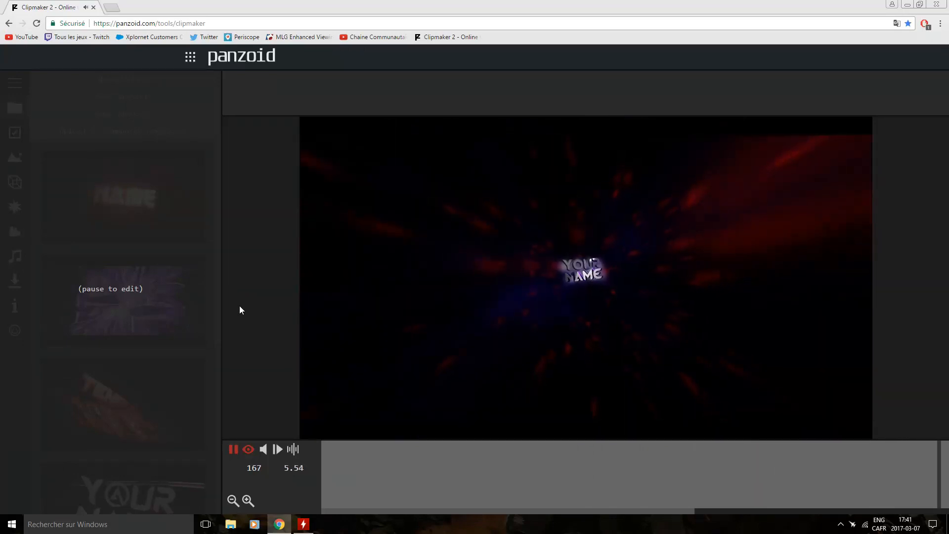
left_click(234, 449)
left_click_drag(417, 452, 73, 414)
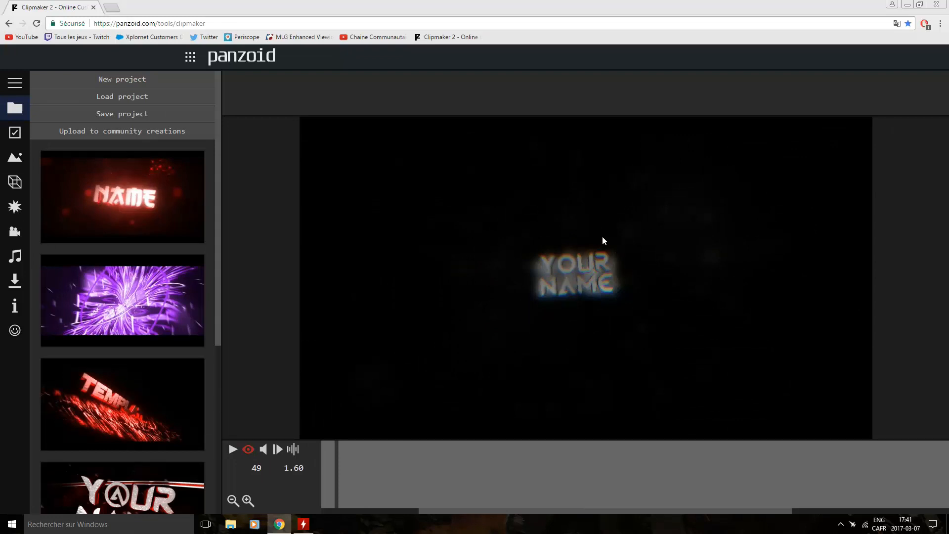
- Select the first "Name" text object in the project's objects to view its properties
left_click(20, 187)
left_click_drag(220, 126, 210, 128)
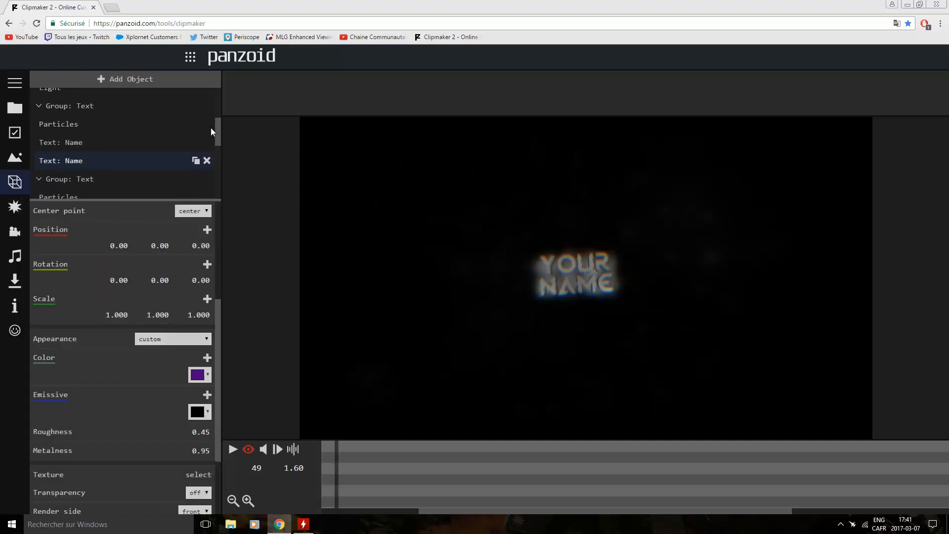
left_click(76, 147)
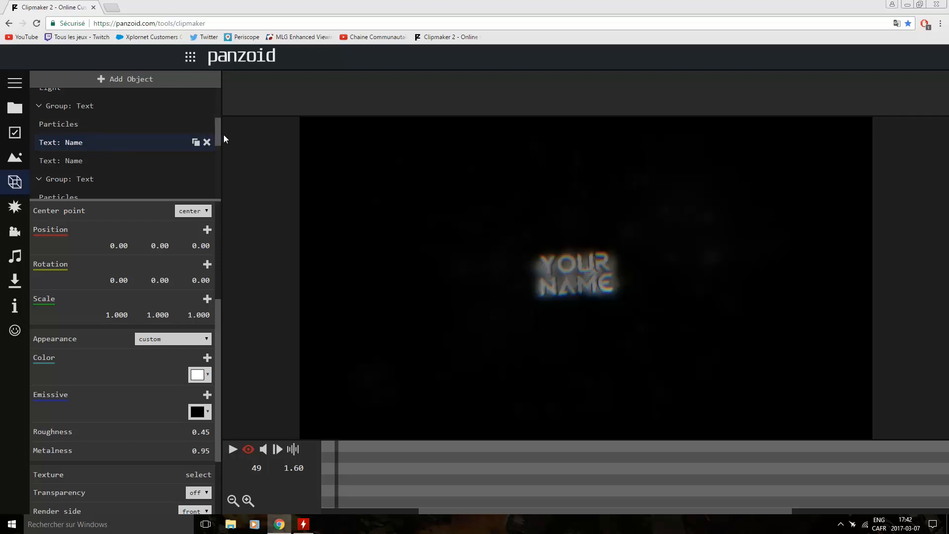
- Replace the wording of the first "Your" text object with "Kilz"
mouse_move(220, 134)
left_mouse_down()
mouse_move(216, 120)
mouse_move(212, 138)
left_mouse_up()
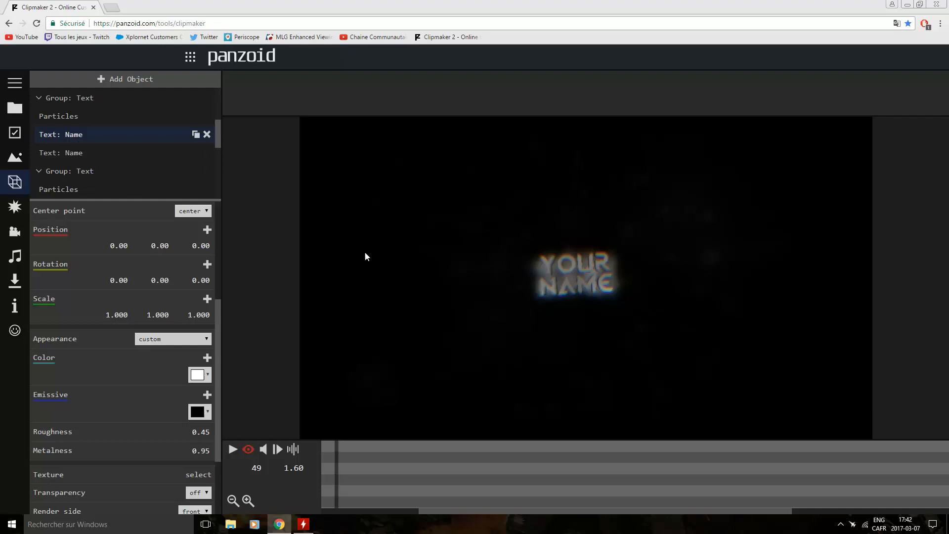
scroll(219, 138, "down", 1)
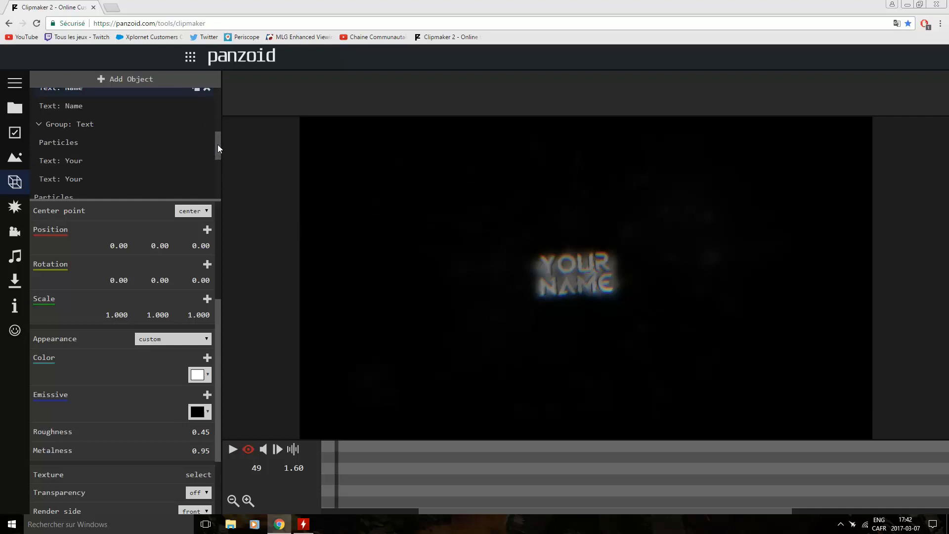
scroll(216, 143, "up", 1)
scroll(215, 145, "down", 1)
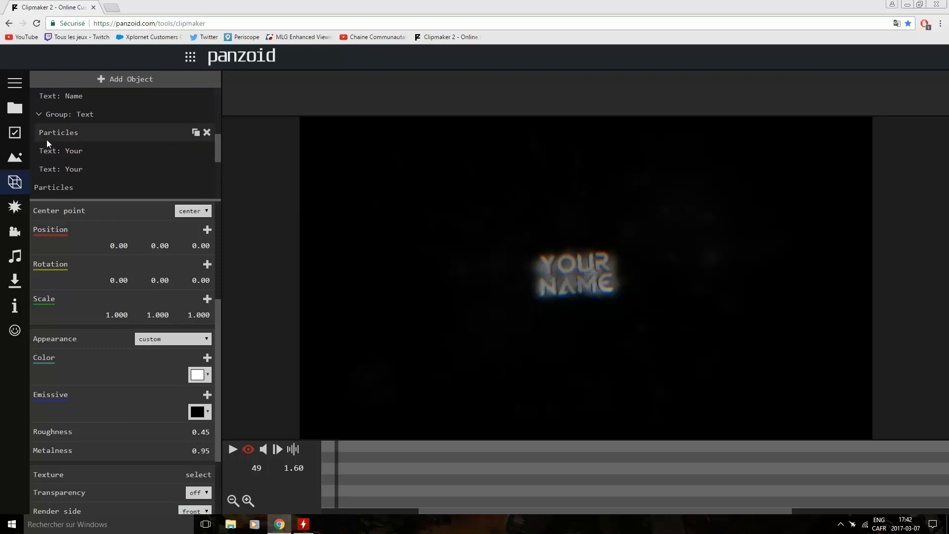
left_click(58, 150)
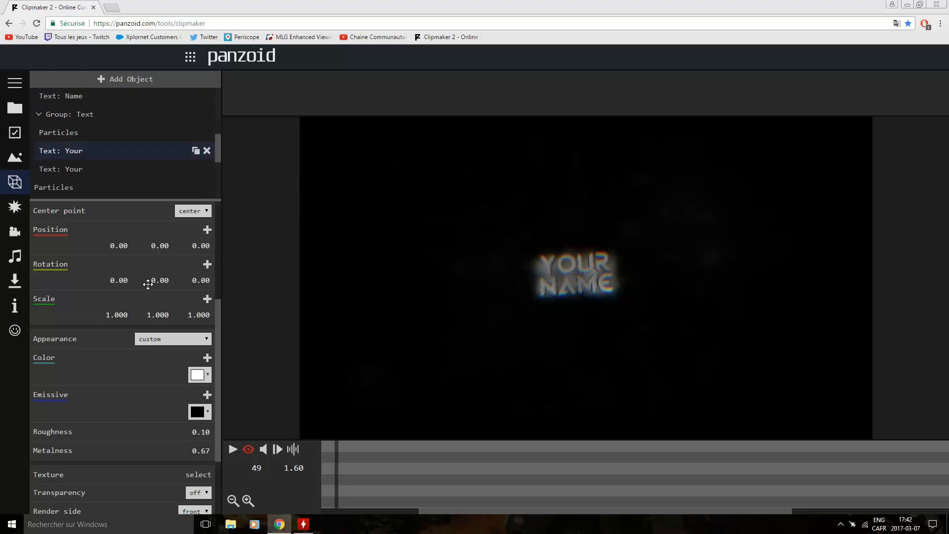
left_click(66, 149)
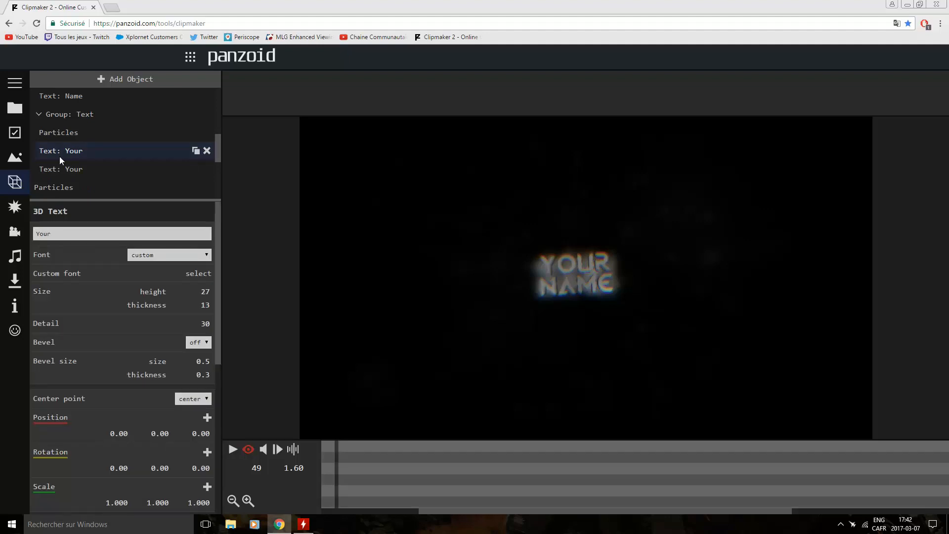
left_click_drag(60, 235, 19, 232)
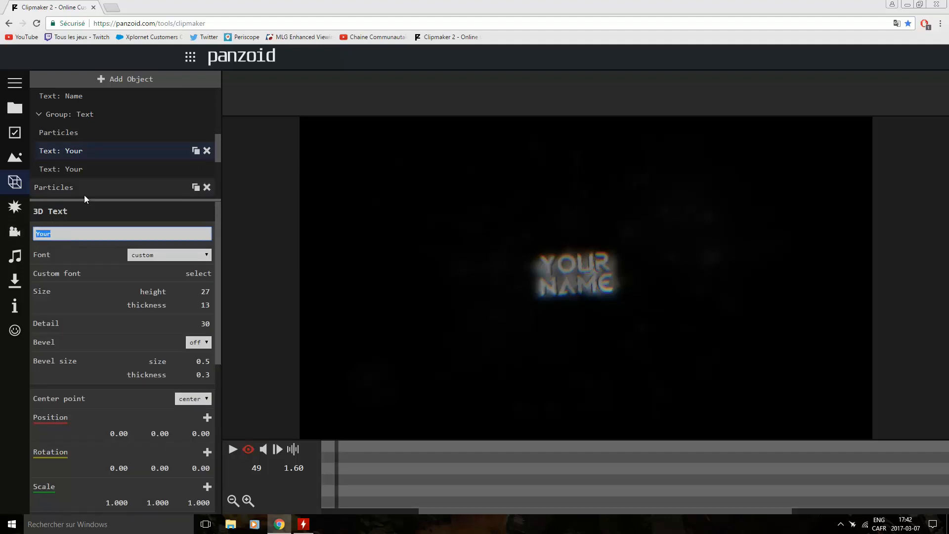
left_click(43, 233)
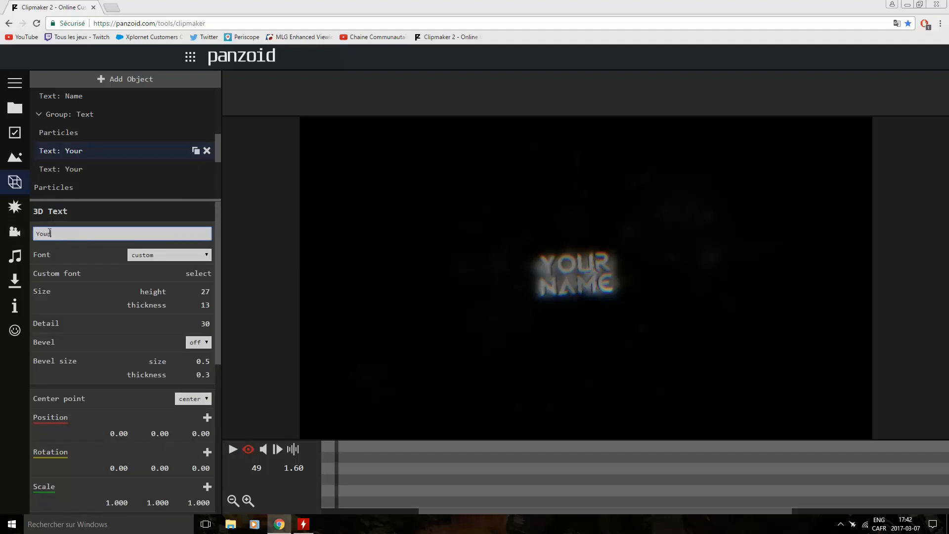
double_click(45, 230)
type("Kilz")
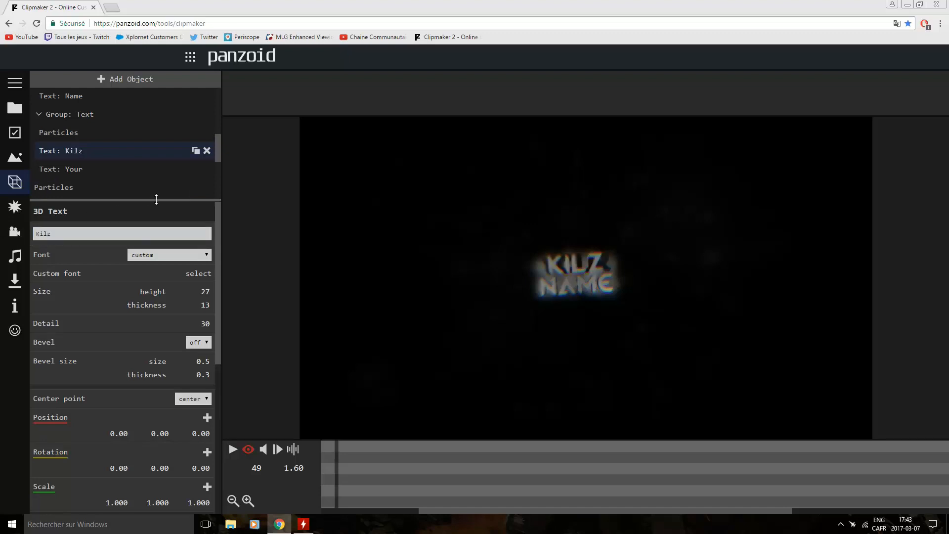
- Change the remaining "Your" text object in the same group to "Kilz"
left_click(90, 171)
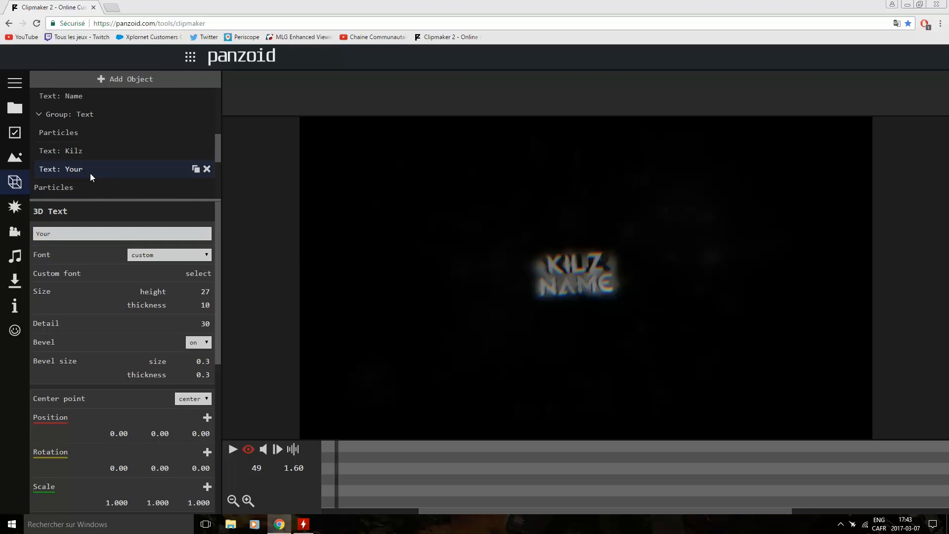
double_click(63, 231)
type("Kilz")
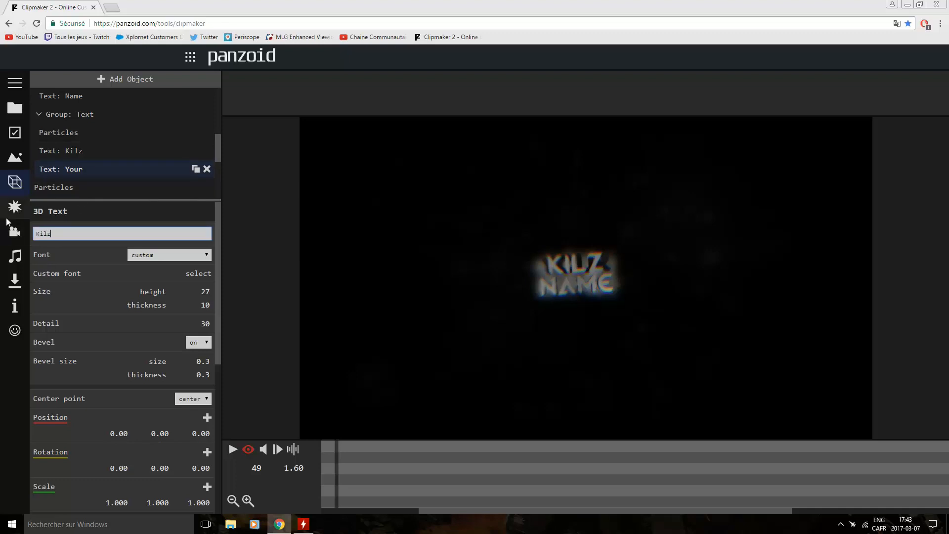
key("Return")
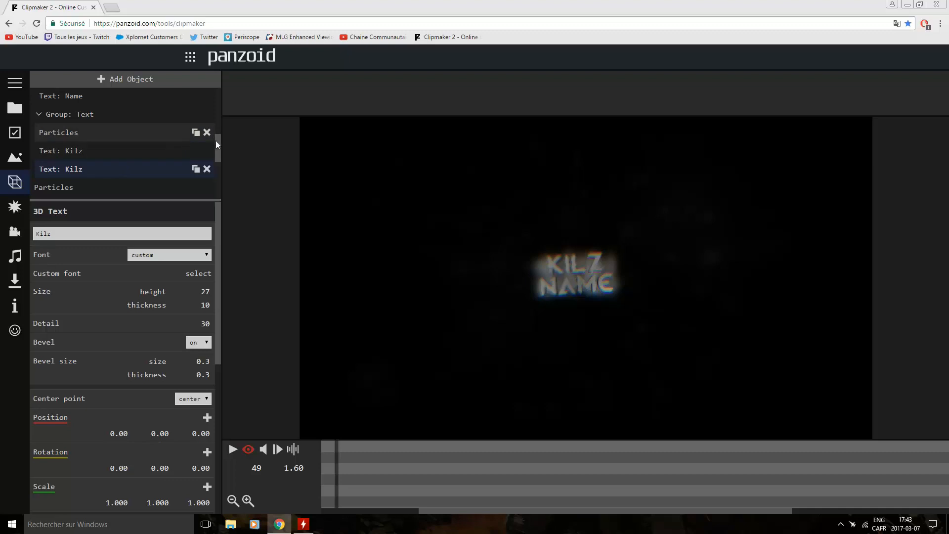
- Replace the wording of the first "Name" text object with "Knight"
left_click_drag(218, 146, 211, 141)
scroll(212, 141, "up", 2)
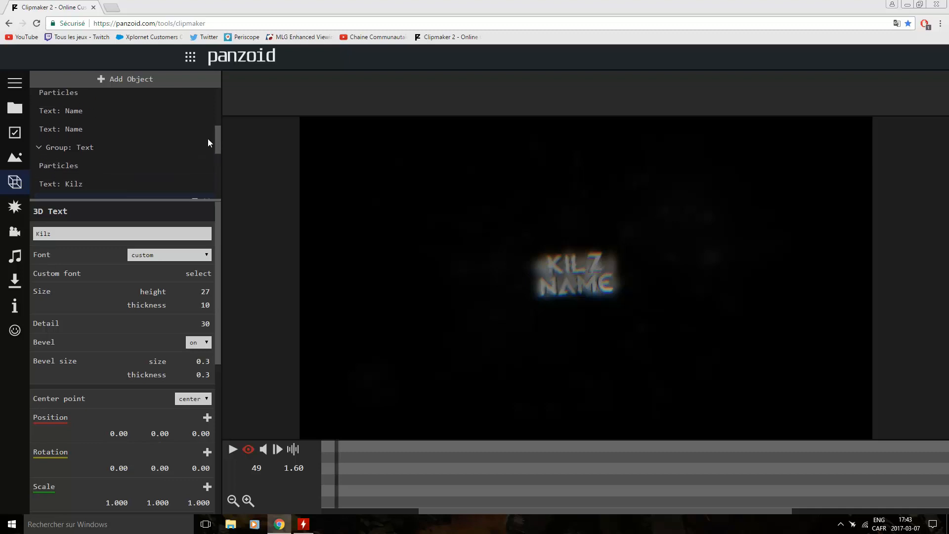
left_click(109, 110)
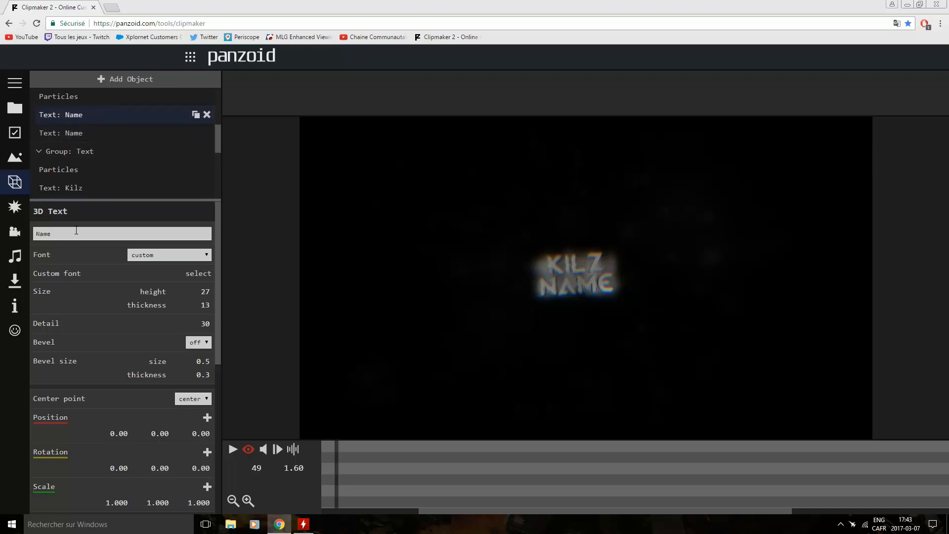
double_click(77, 233)
type("Knight")
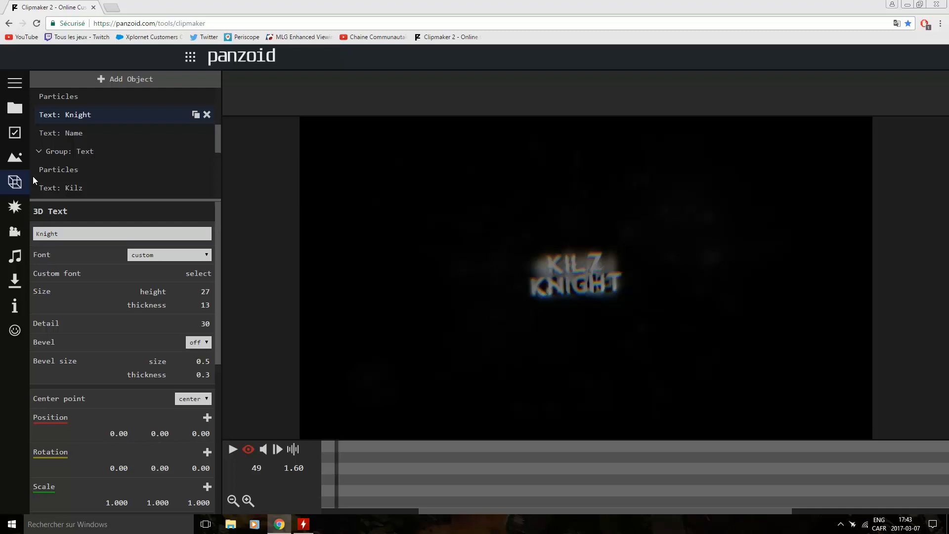
- Change the remaining "Name" text object in its group to "Knight"
left_click(77, 131)
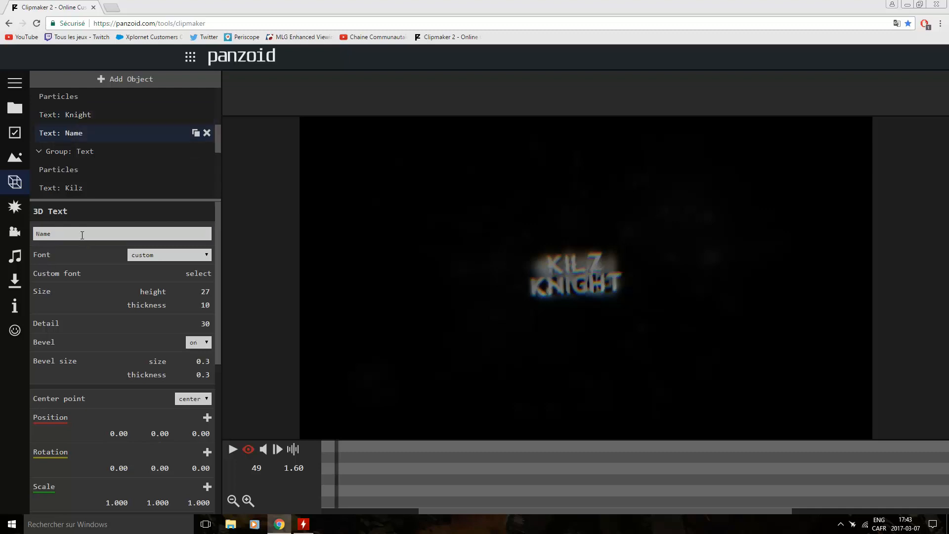
double_click(47, 233)
type("Knight")
key("Return")
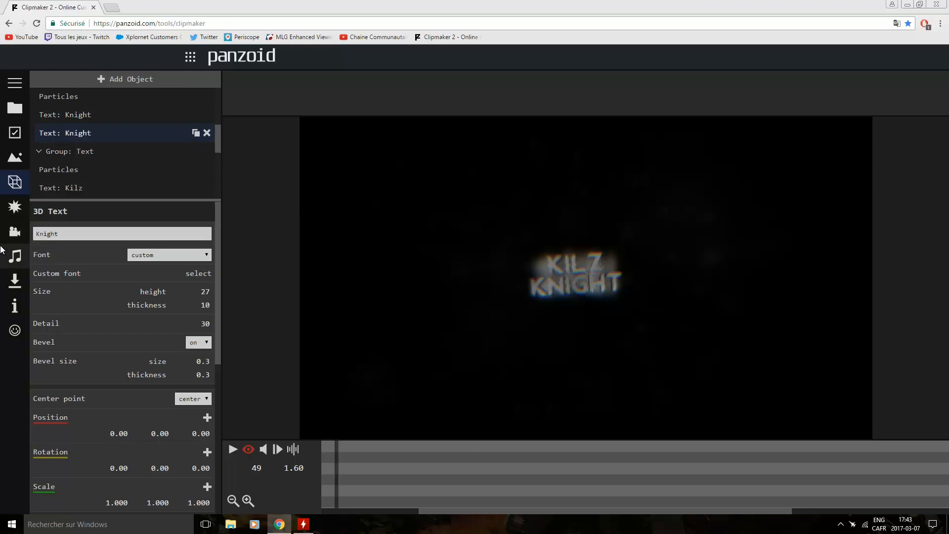
- Review the properties of the Knight and Kilz text objects and move the playhead to 4.27 seconds to see the title up close
left_click(64, 121)
left_click(81, 133)
left_click(84, 189)
scroll(216, 139, "down", 1)
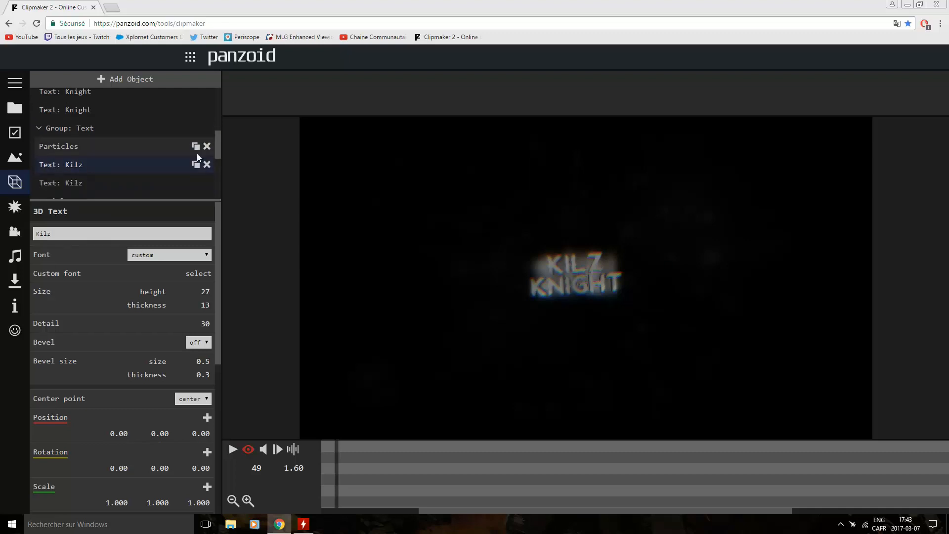
left_click(113, 181)
scroll(219, 140, "up", 1)
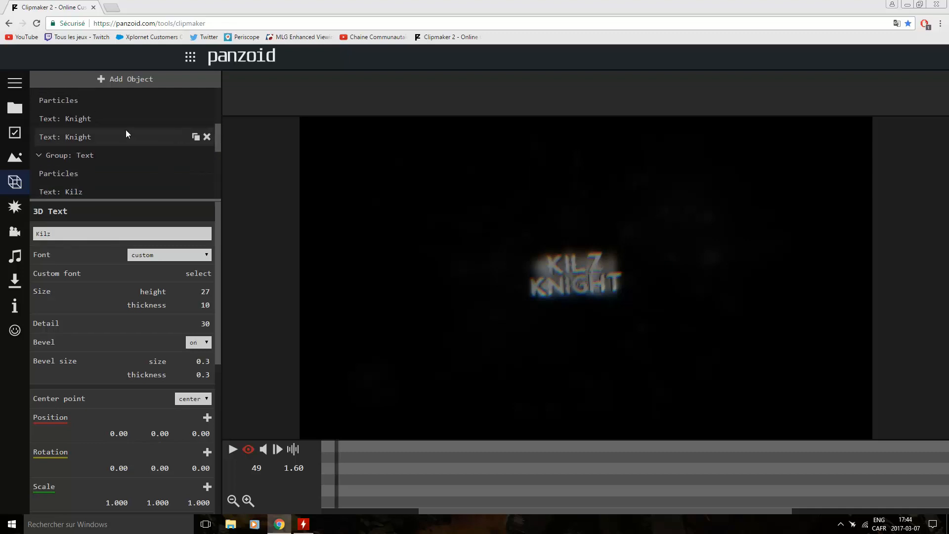
left_click(107, 137)
left_click_drag(340, 447, 634, 449)
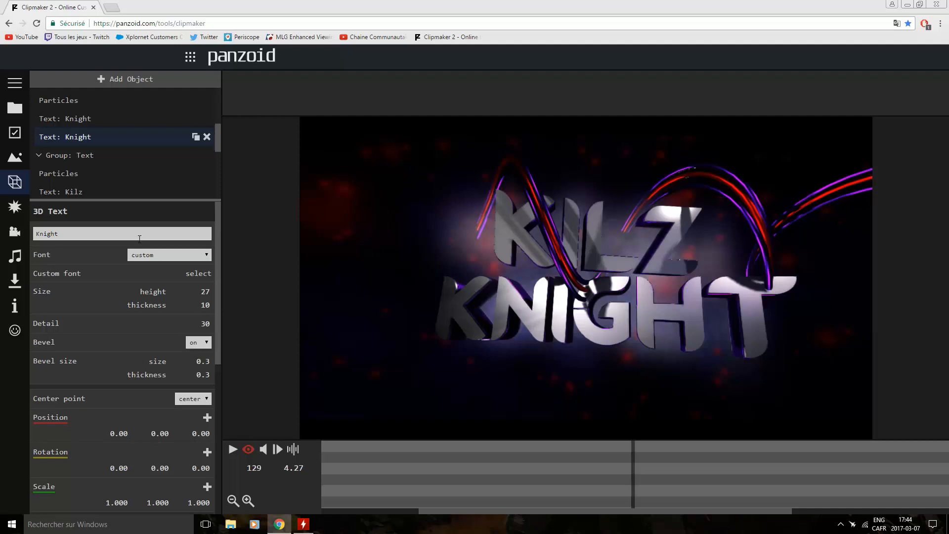
- Set the color of the first "Knight" text object to the preset red
left_click(76, 120)
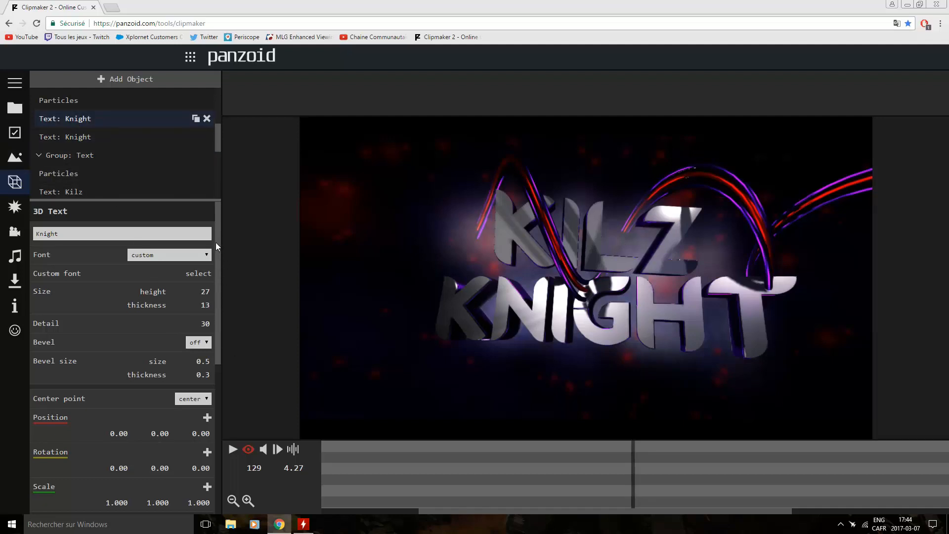
left_click_drag(216, 243, 208, 361)
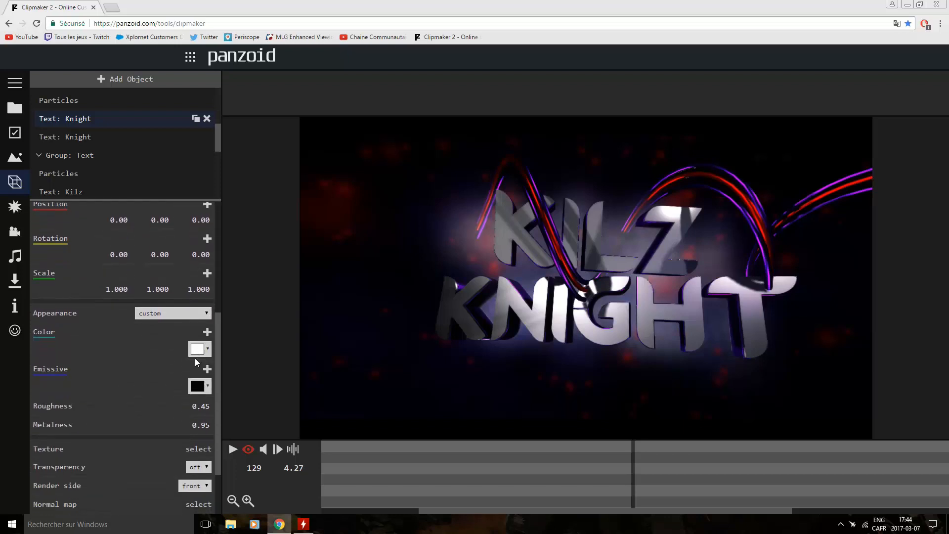
left_click(218, 367)
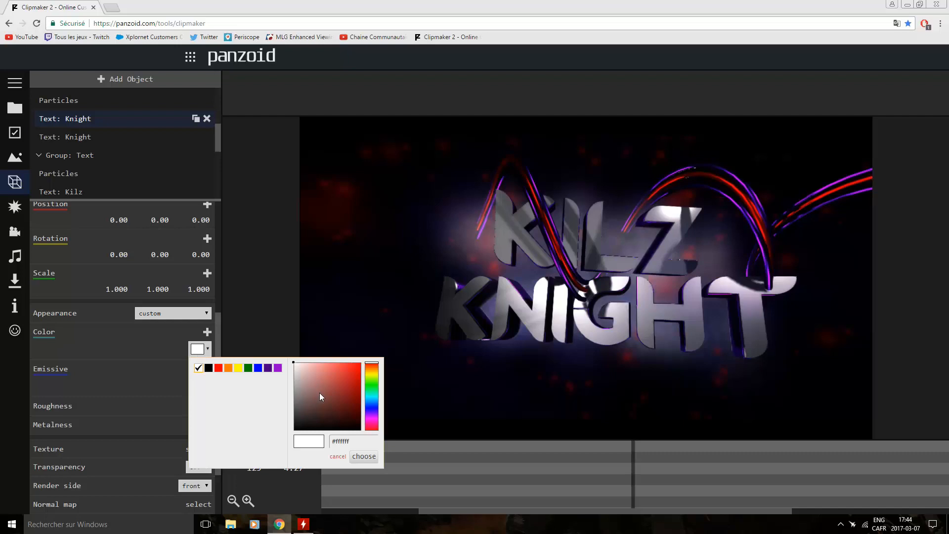
left_click(361, 458)
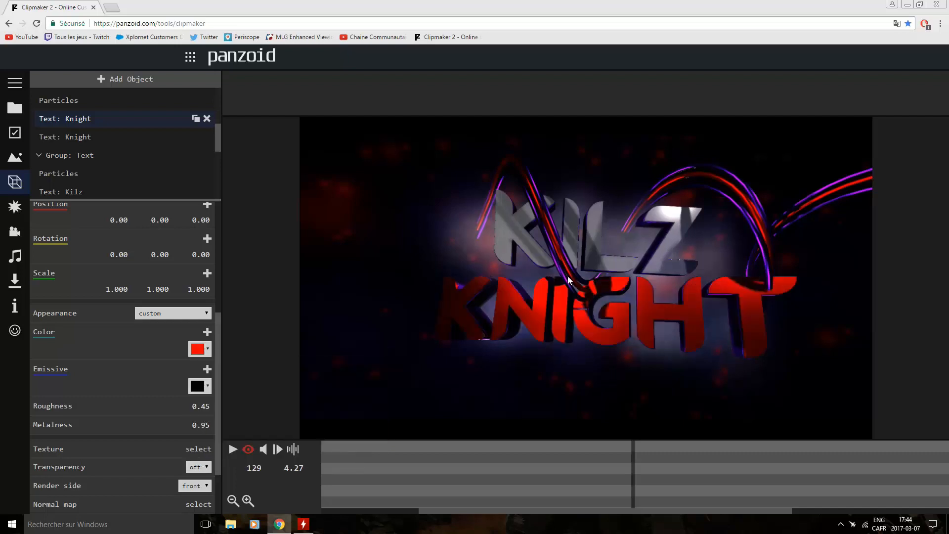
- Change the color of the second "Knight" text object, which forms the letters' edges, to a bright green
left_click(86, 140)
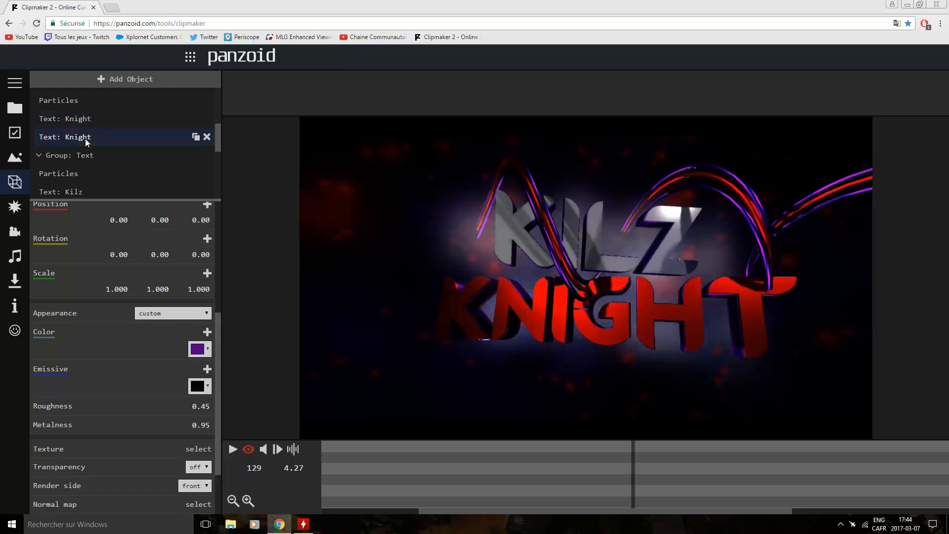
left_click(198, 348)
left_click(337, 393)
left_click(372, 380)
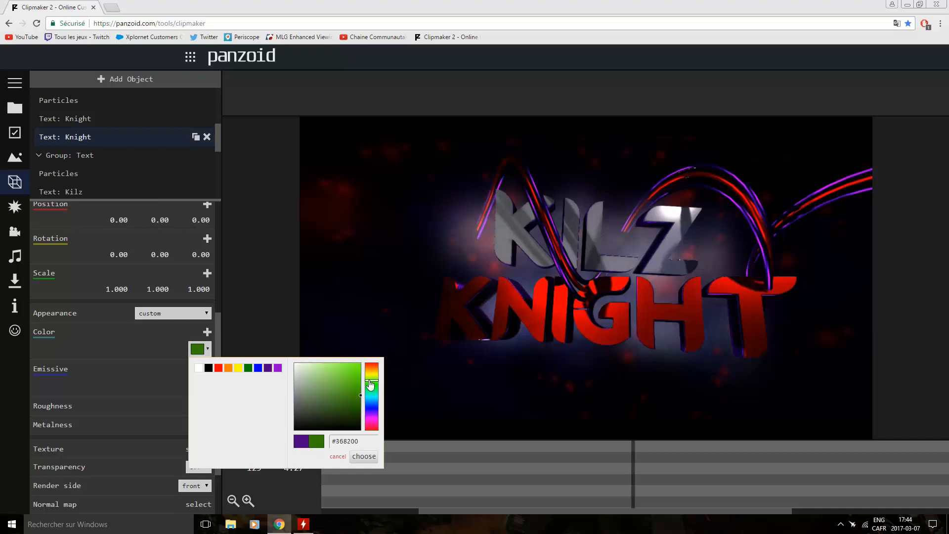
left_click(335, 382)
left_click(358, 370)
left_click(363, 455)
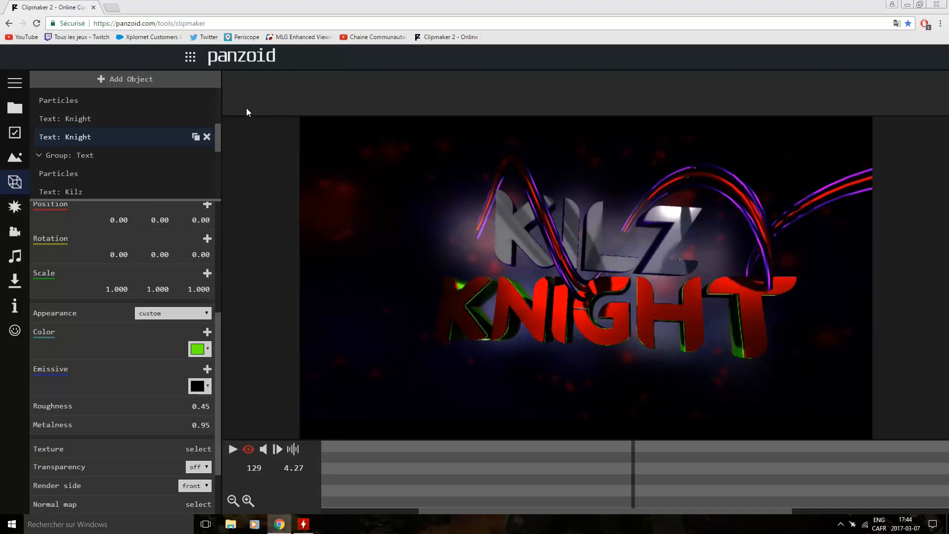
- Set the color of the first "Kilz" text object to a saturated blue
left_click_drag(218, 132, 220, 142)
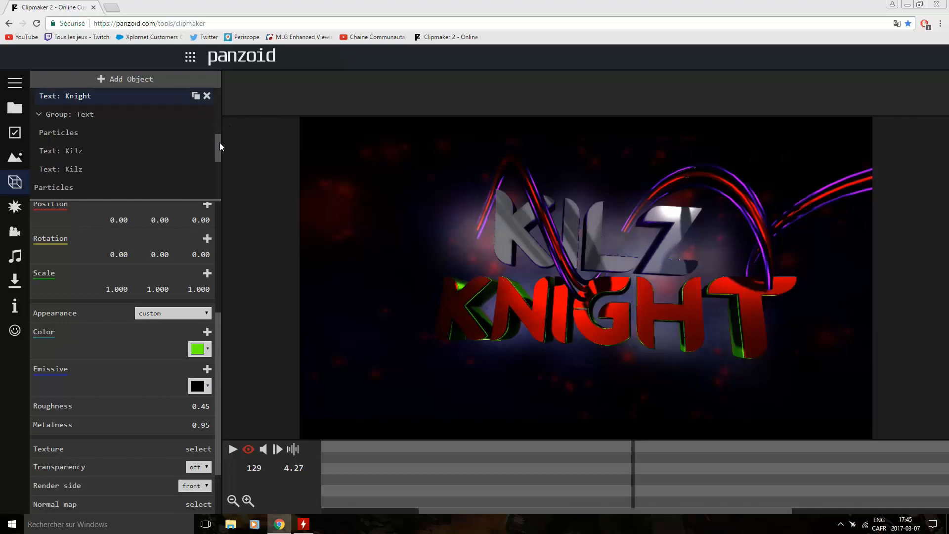
left_click(118, 148)
scroll(194, 366, "down", 2)
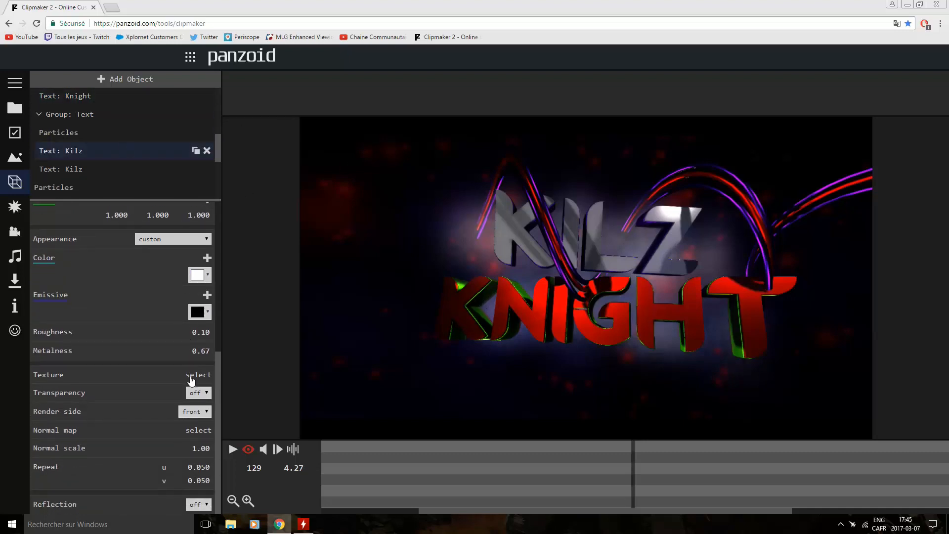
left_click(200, 276)
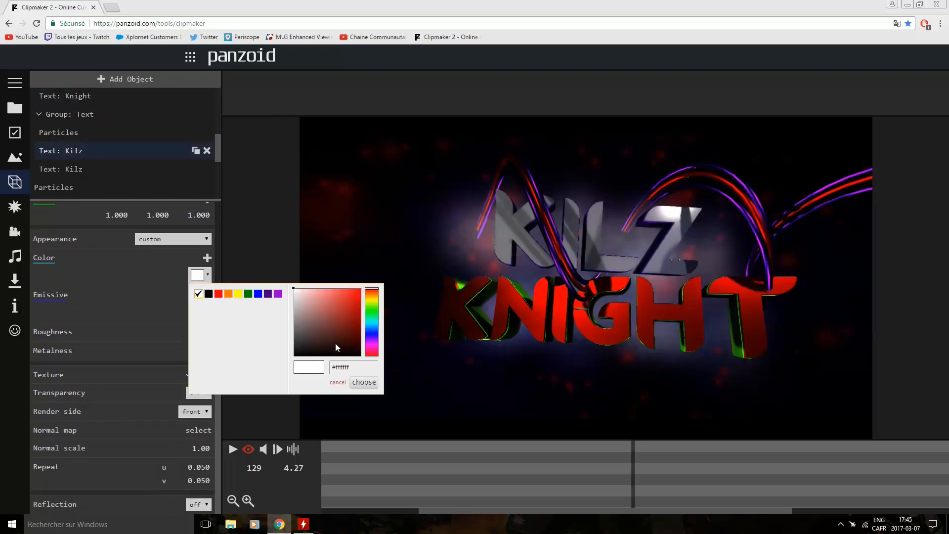
left_click_drag(335, 344, 362, 288)
left_click(363, 384)
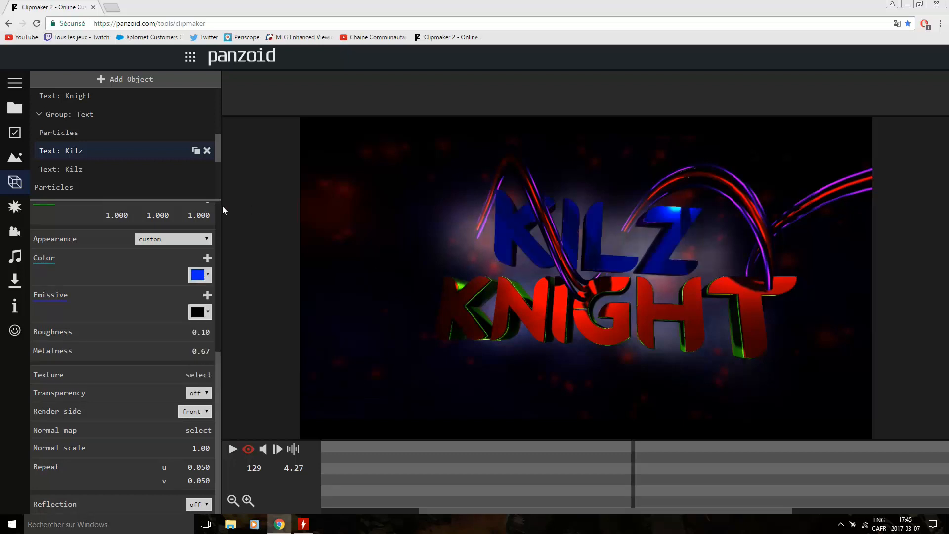
- Change the color of the second "Kilz" text object to a bright yellow
left_click(105, 170)
left_click(197, 275)
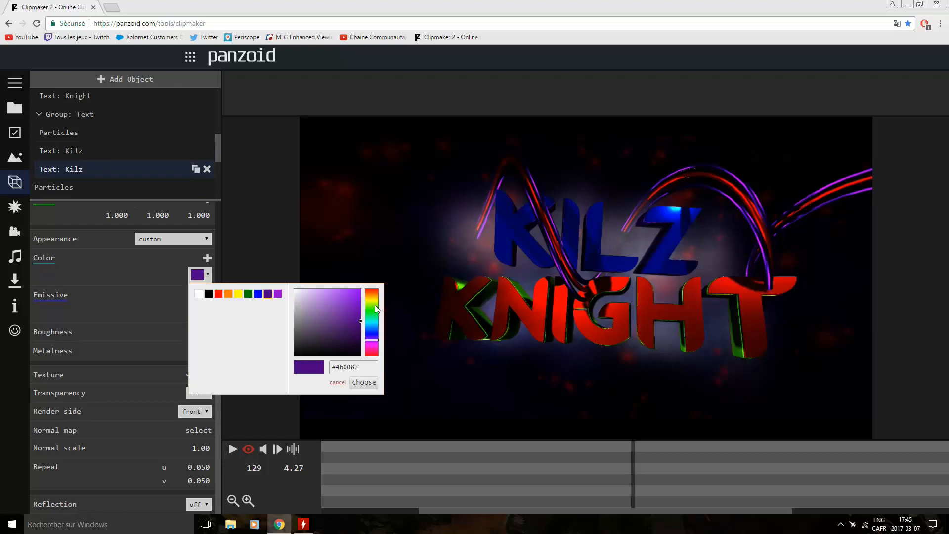
left_click(374, 300)
left_click(360, 290)
left_click(363, 383)
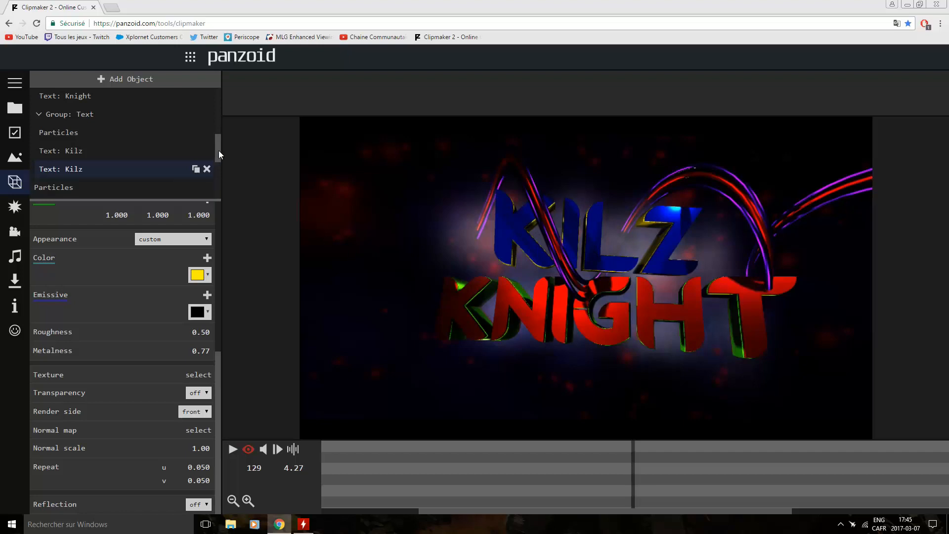
- Look over the wire shapes and the "delete this" group, and view the properties of the second Particles object below the Kilz text group
left_click_drag(218, 150, 217, 185)
scroll(213, 184, "down", 1)
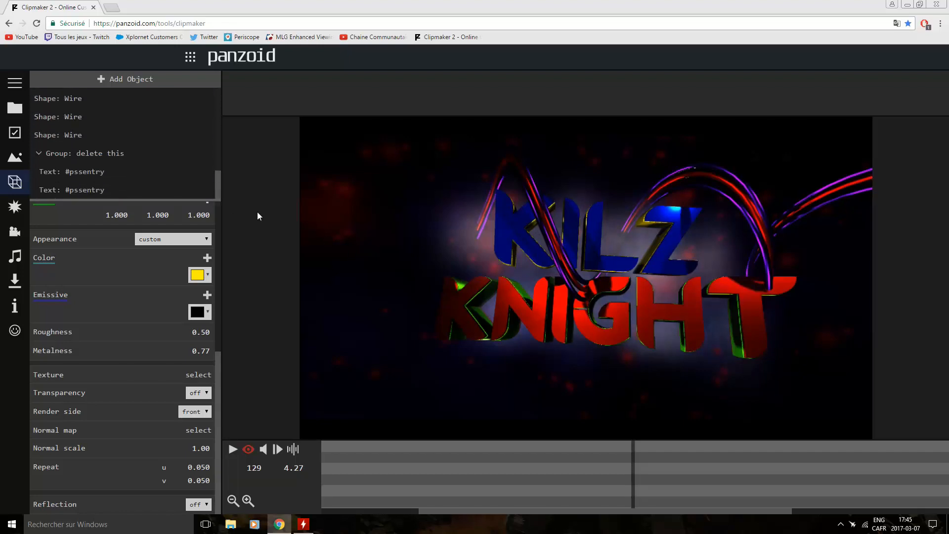
mouse_move(201, 180)
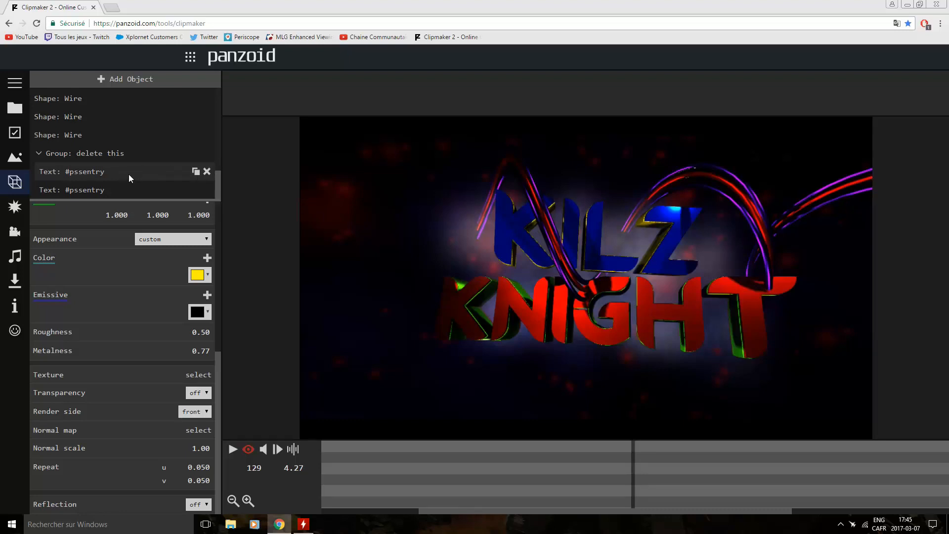
left_click_drag(219, 182, 214, 152)
left_click(102, 183)
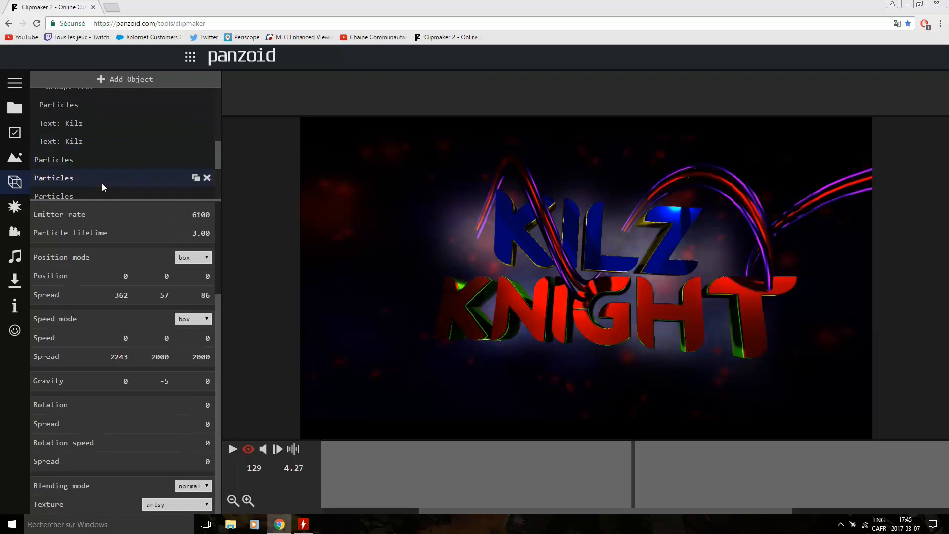
- Examine the properties of the first Kilz text, several Light objects and the first Knight text in the object list
left_click(144, 128)
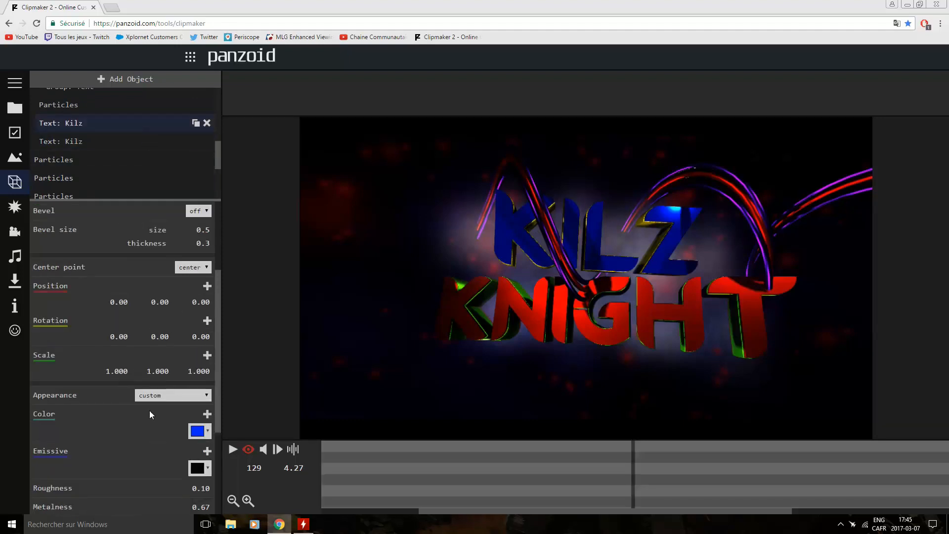
scroll(122, 149, "up", 5)
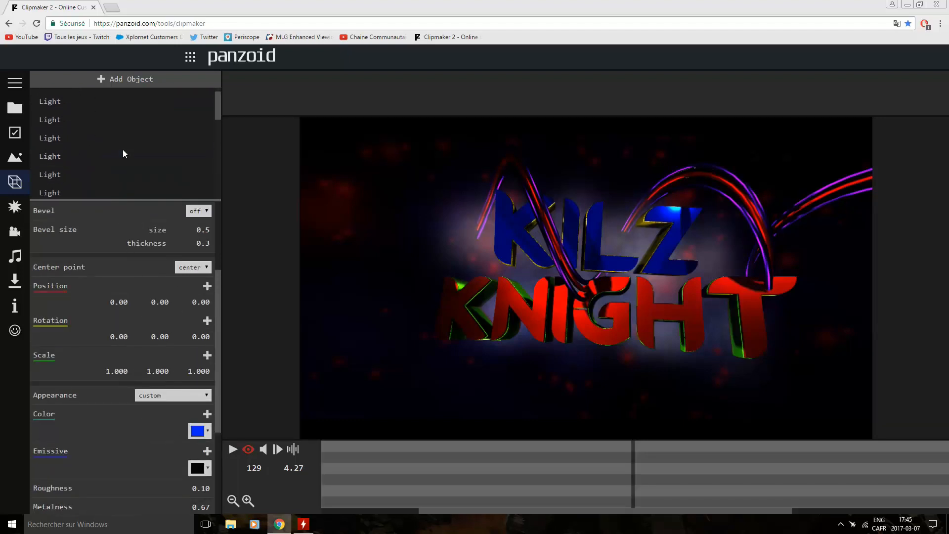
left_click(121, 153)
left_click(97, 173)
left_click(93, 192)
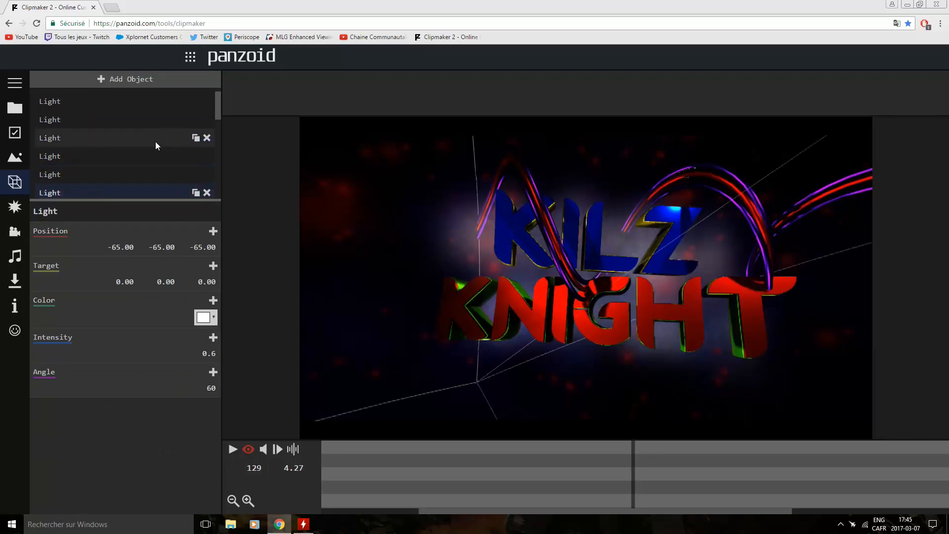
left_click(142, 131)
left_click(138, 118)
left_click(135, 108)
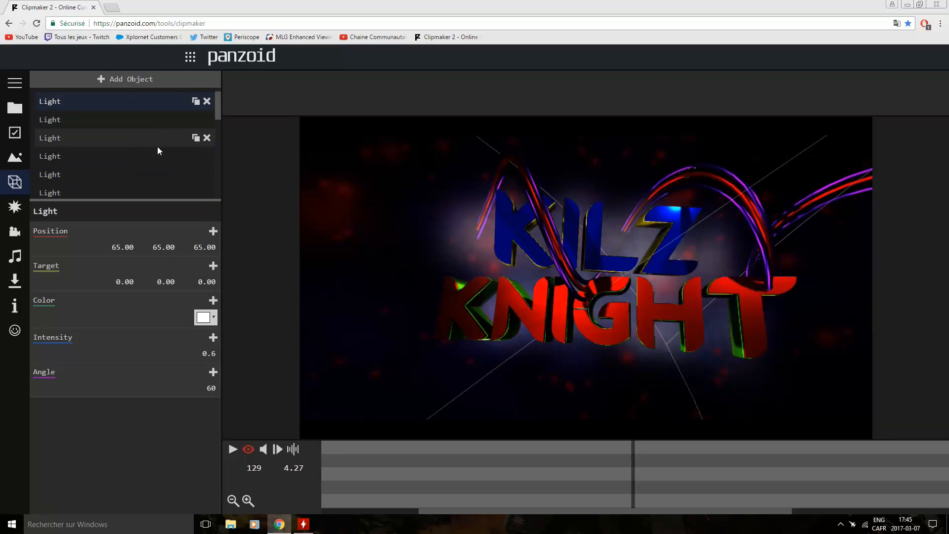
left_click(123, 178)
scroll(125, 177, "down", 3)
left_click(129, 154)
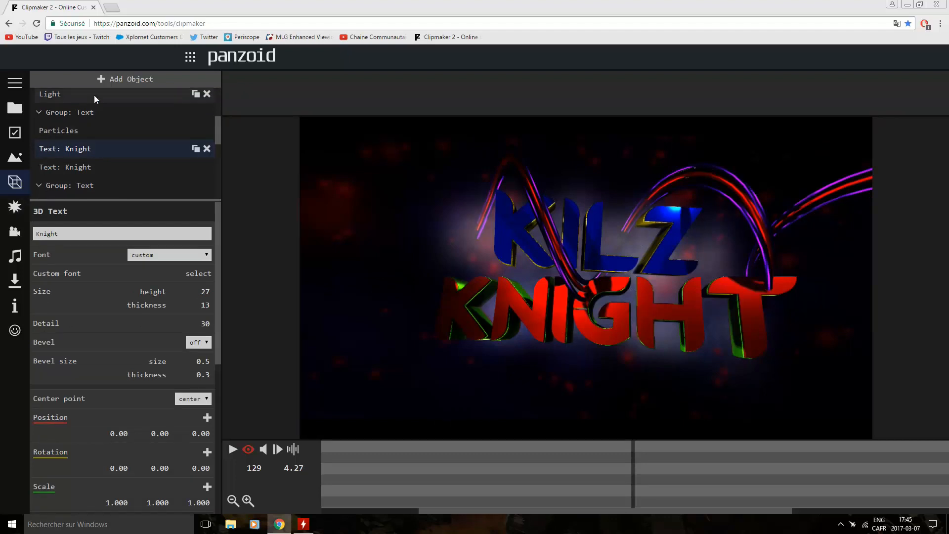
- Look through the project's effects, viewing the settings of RGB Shift, Pulse and both Shutter effects
left_click(14, 209)
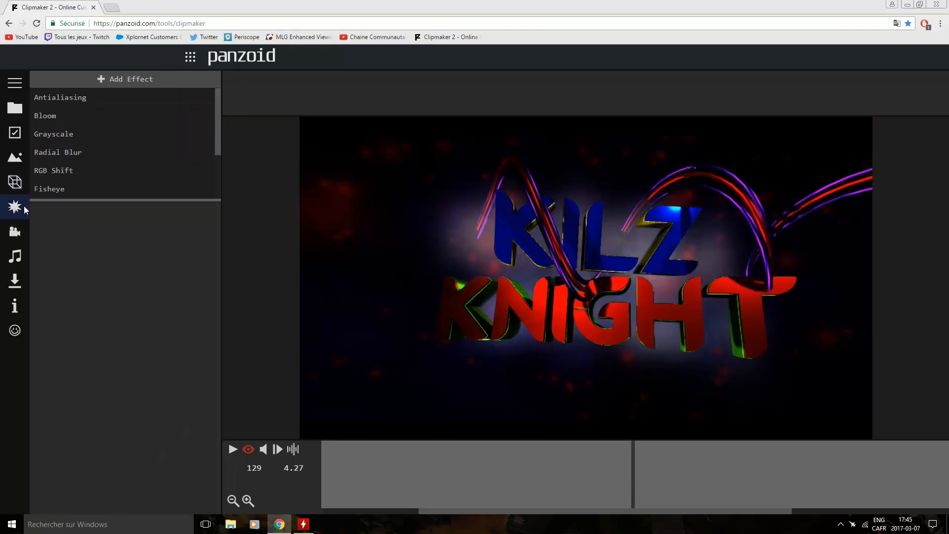
left_click(119, 169)
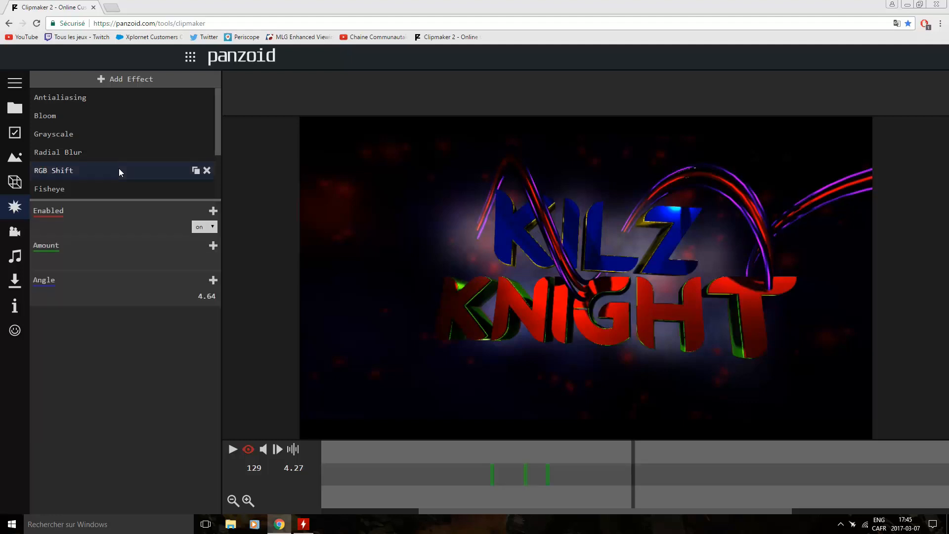
scroll(99, 168, "down", 3)
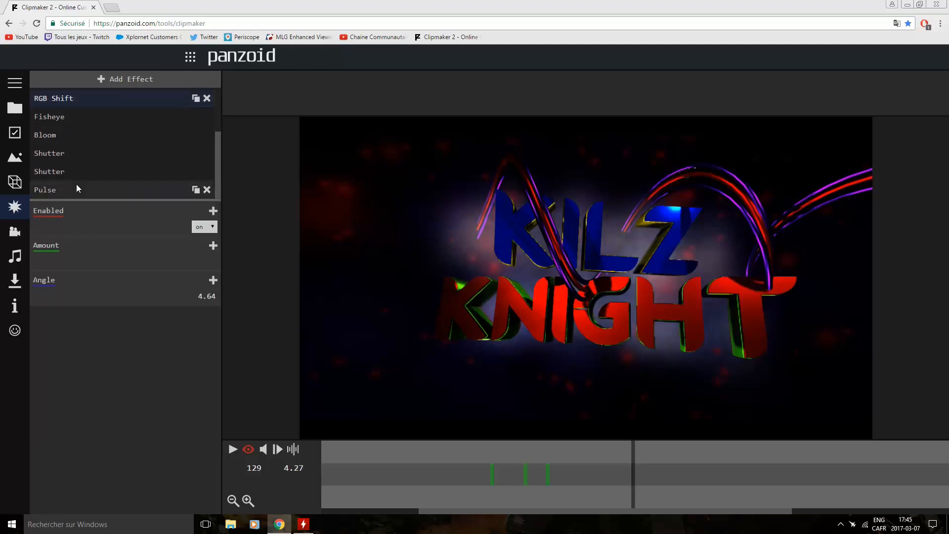
left_click(76, 188)
left_click(86, 171)
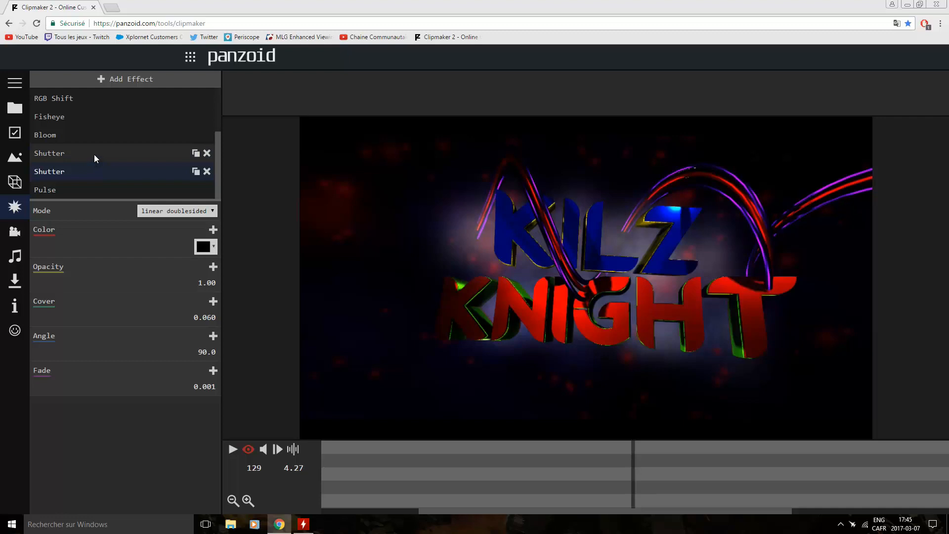
left_click(93, 156)
scroll(98, 152, "up", 3)
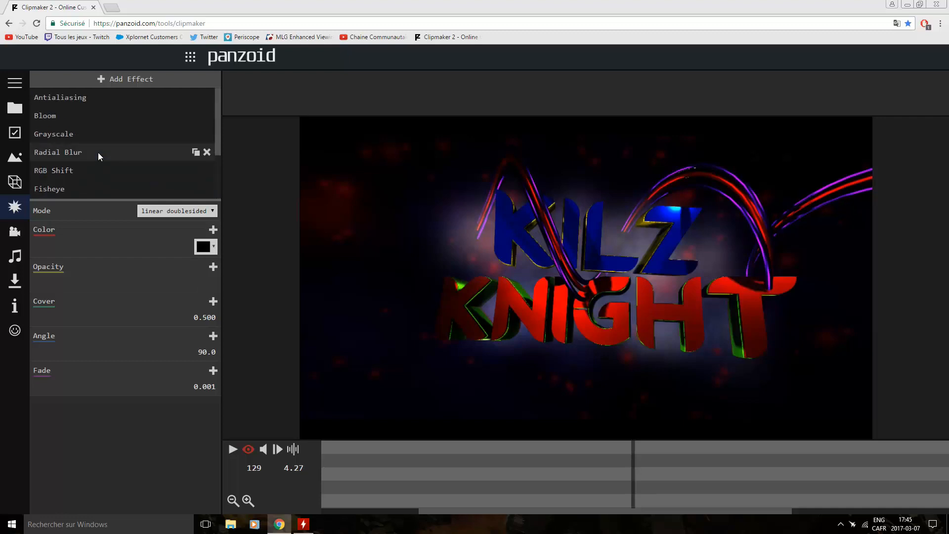
- Preview the opening of the intro from the start of the timeline, pause it, and move the playhead to frame 25
left_click_drag(363, 456, 268, 449)
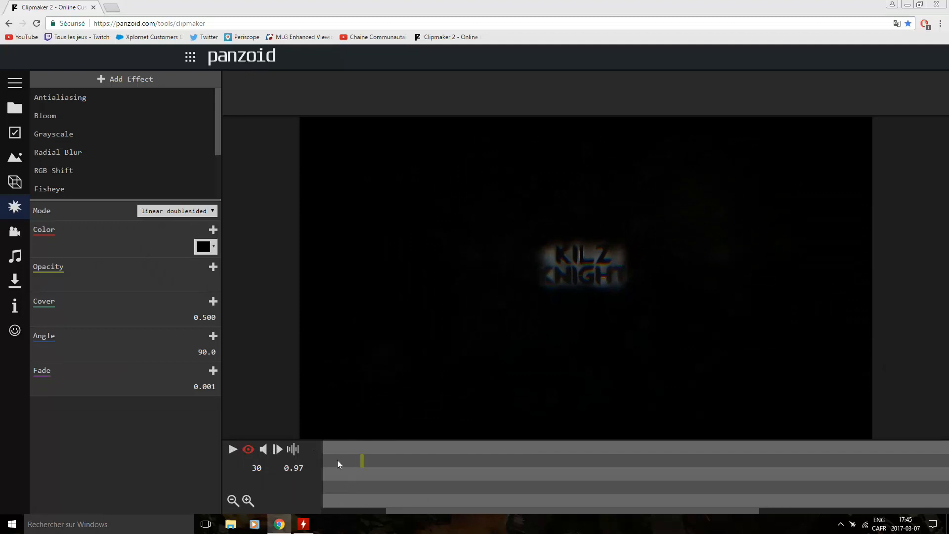
left_click_drag(366, 459, 183, 441)
left_click(233, 449)
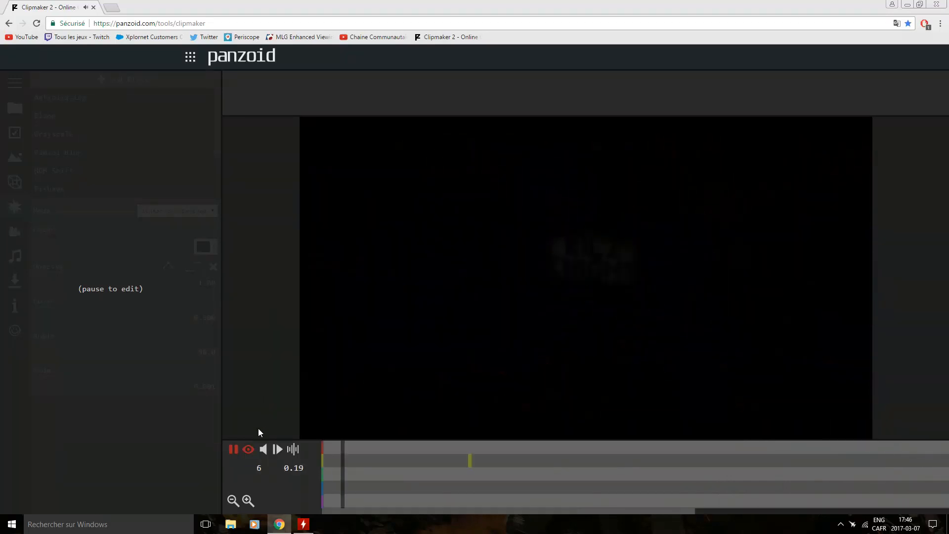
left_click(233, 448)
left_click_drag(928, 447, 410, 464)
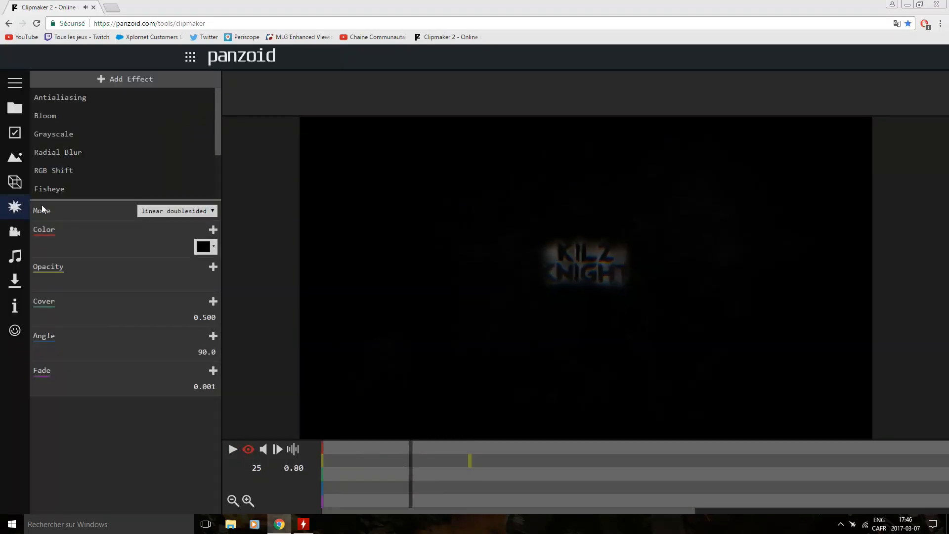
- Delete both "#pssentry" text objects from the "delete this" group
left_click(14, 182)
left_click_drag(220, 124, 215, 176)
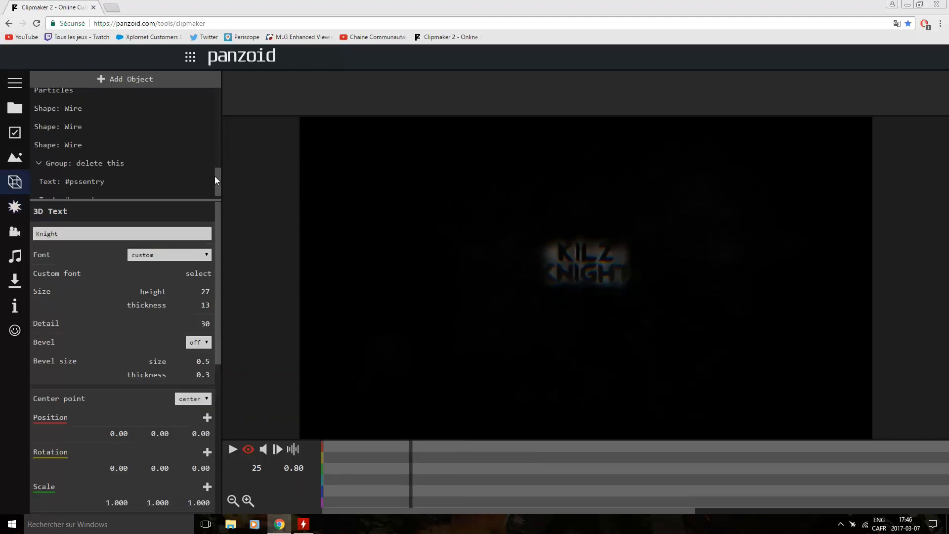
left_click(88, 171)
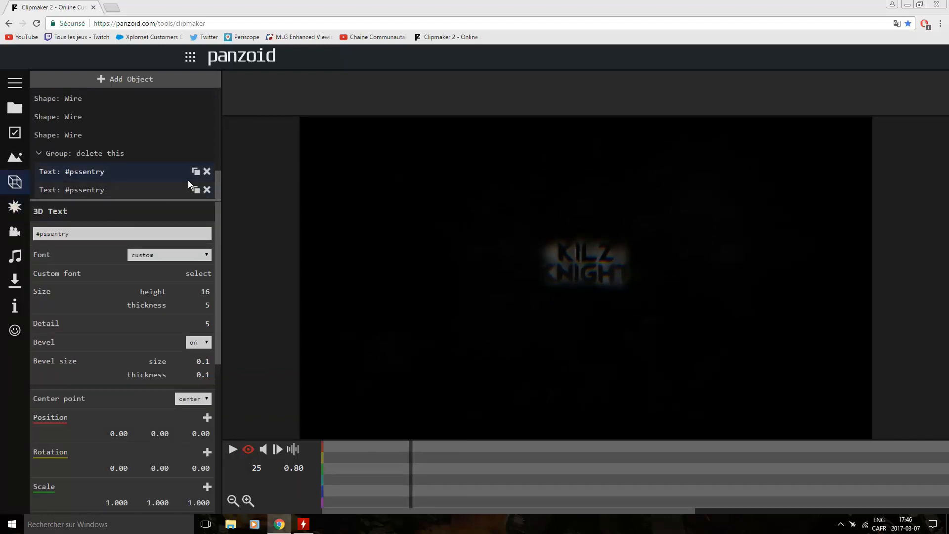
left_click(206, 172)
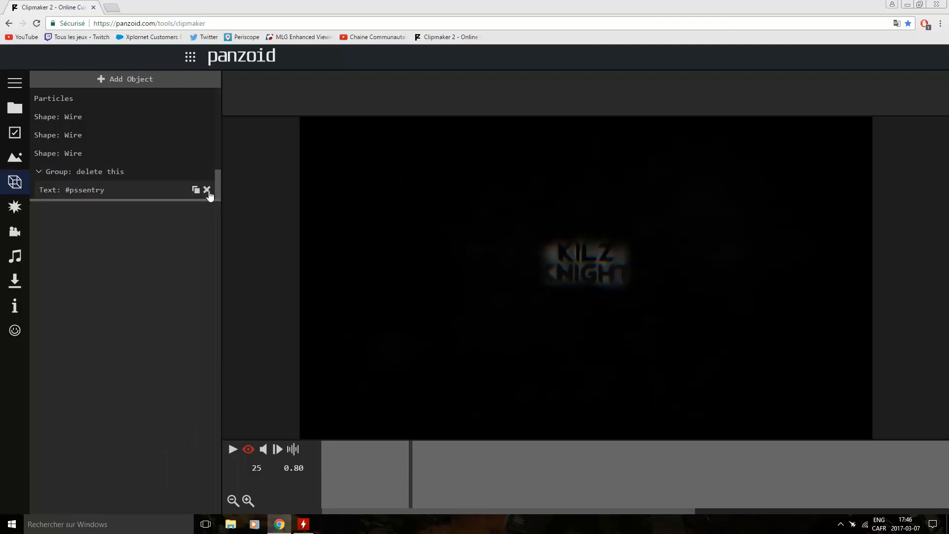
left_click(207, 190)
- Move the playhead to frame 147 and play the intro from there to check the Kilz Knight text
left_click_drag(410, 443, 857, 445)
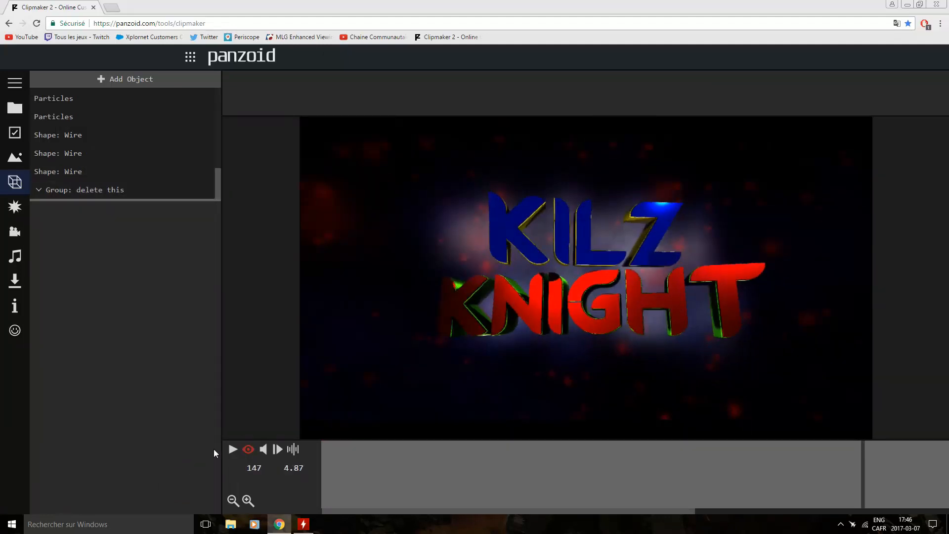
left_click(233, 449)
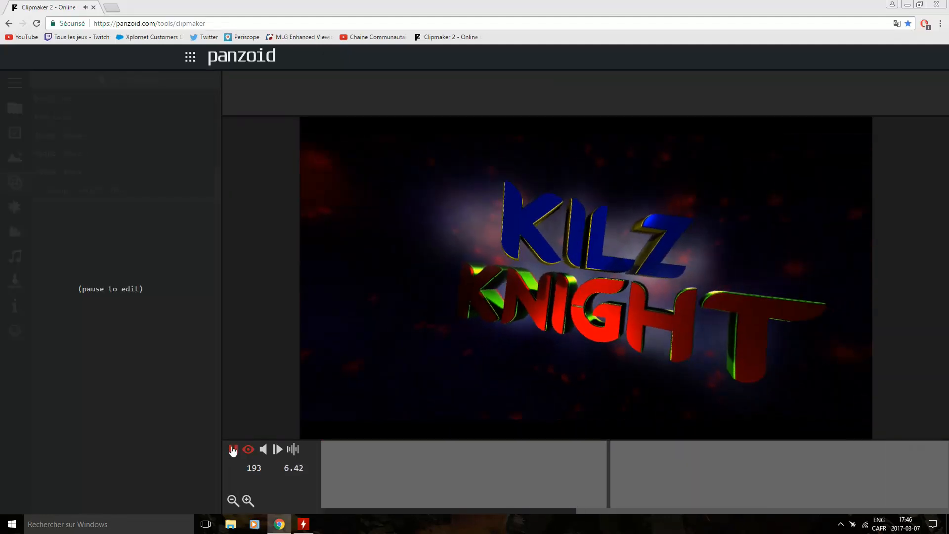